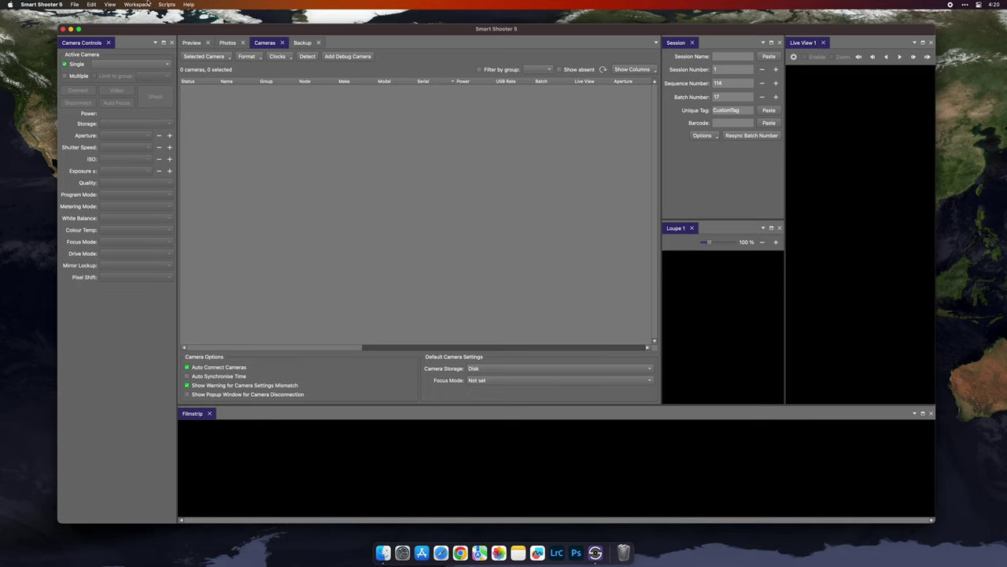
Check the license activation details, then close them
left_click(188, 4)
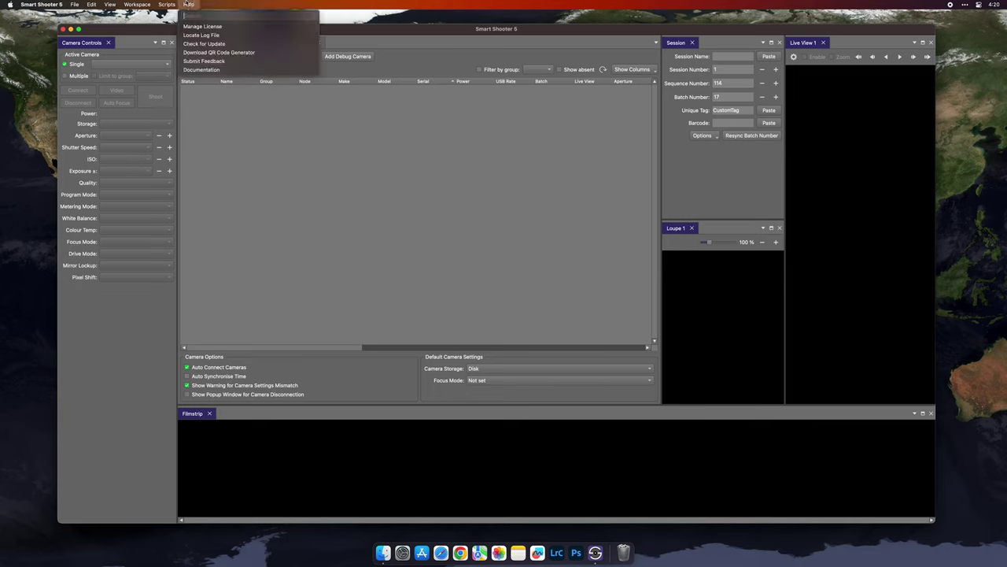
left_click(234, 27)
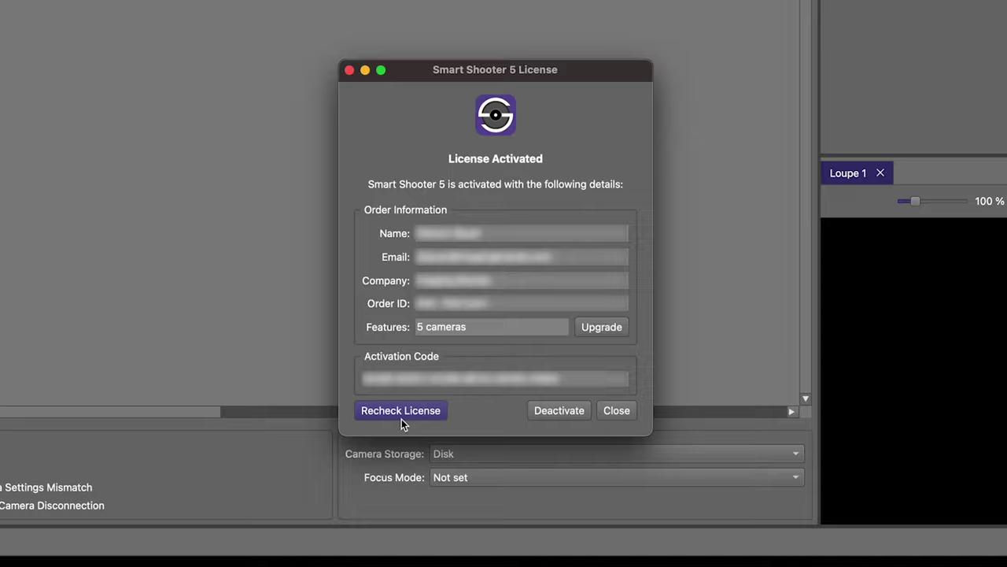
left_click(640, 421)
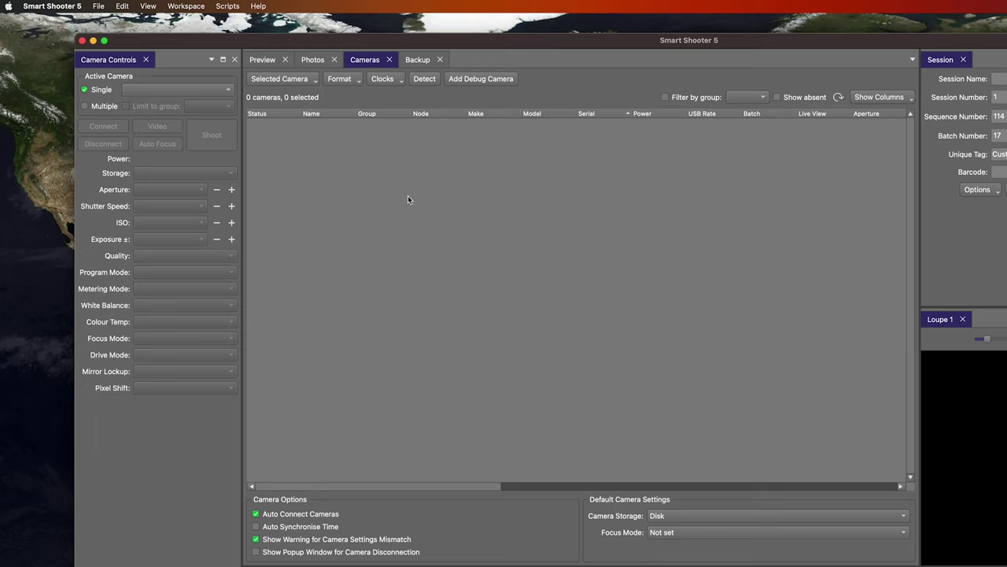
Review the available View panels and the camera table's shown columns without changing anything
left_click(148, 5)
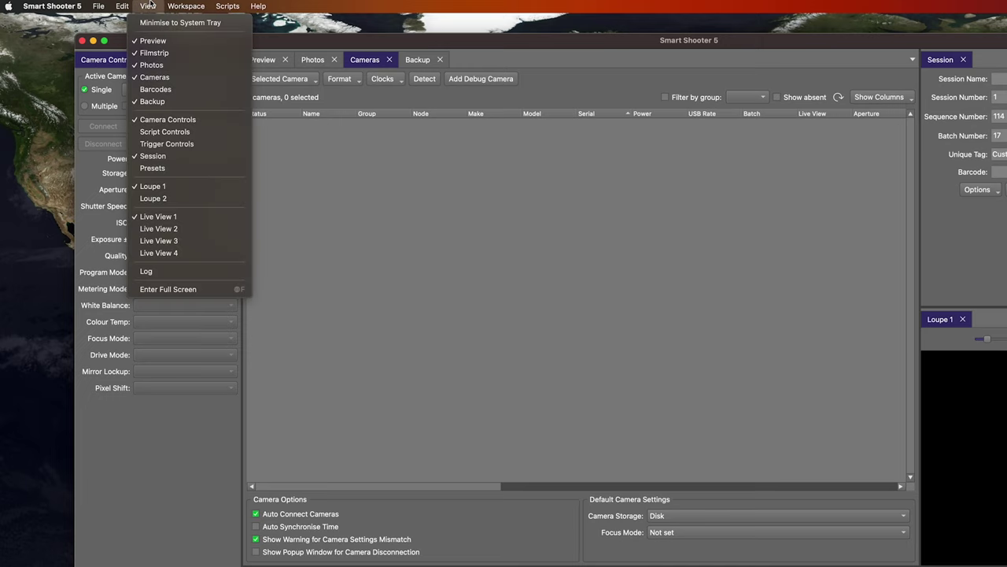
left_click(281, 149)
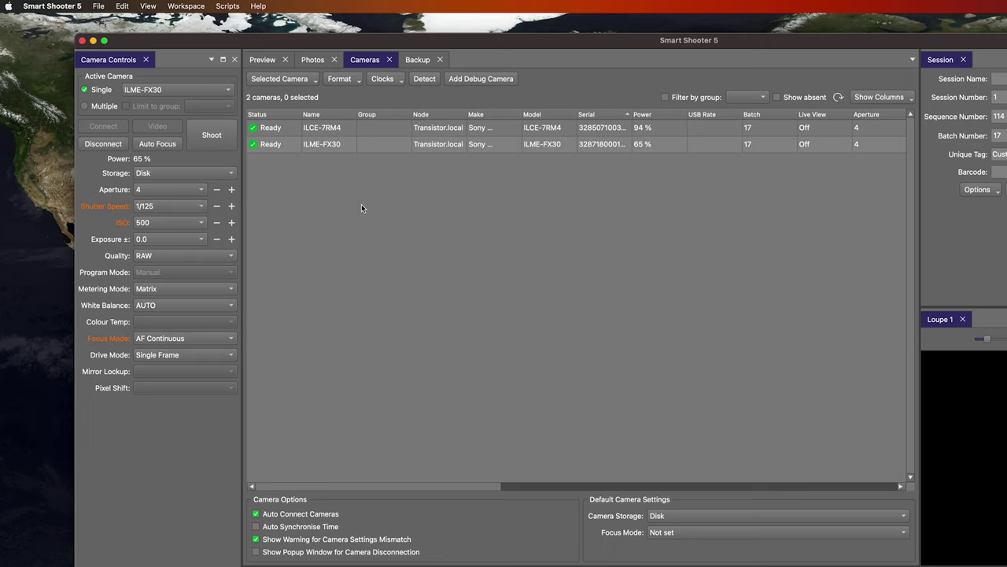
scroll(451, 189, "right", 10)
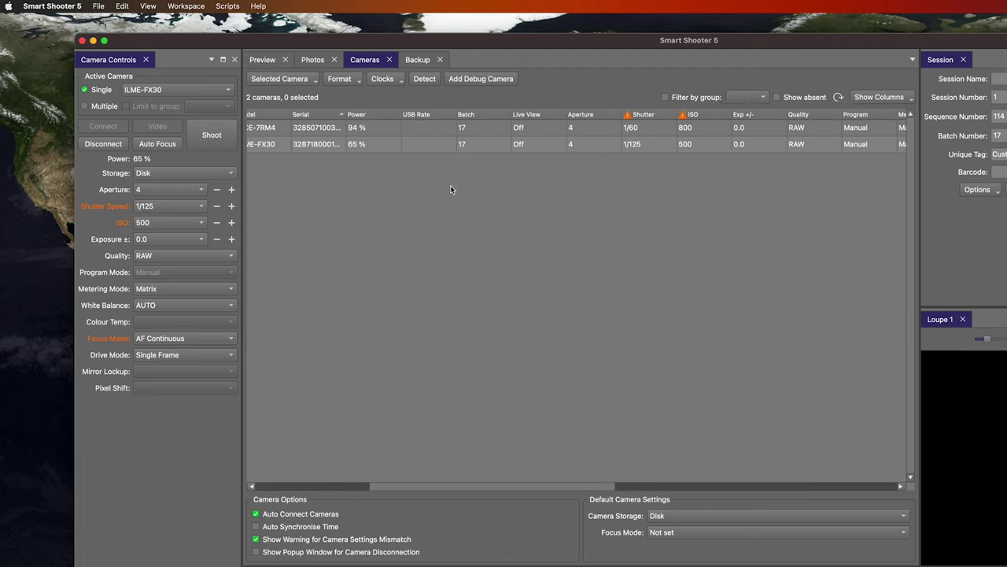
scroll(450, 189, "right", 8)
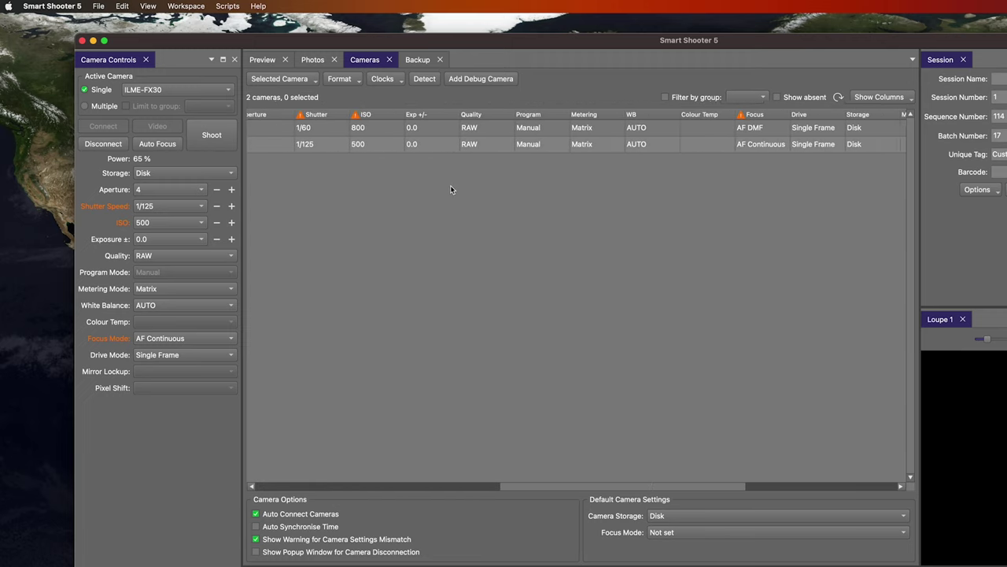
left_click(873, 94)
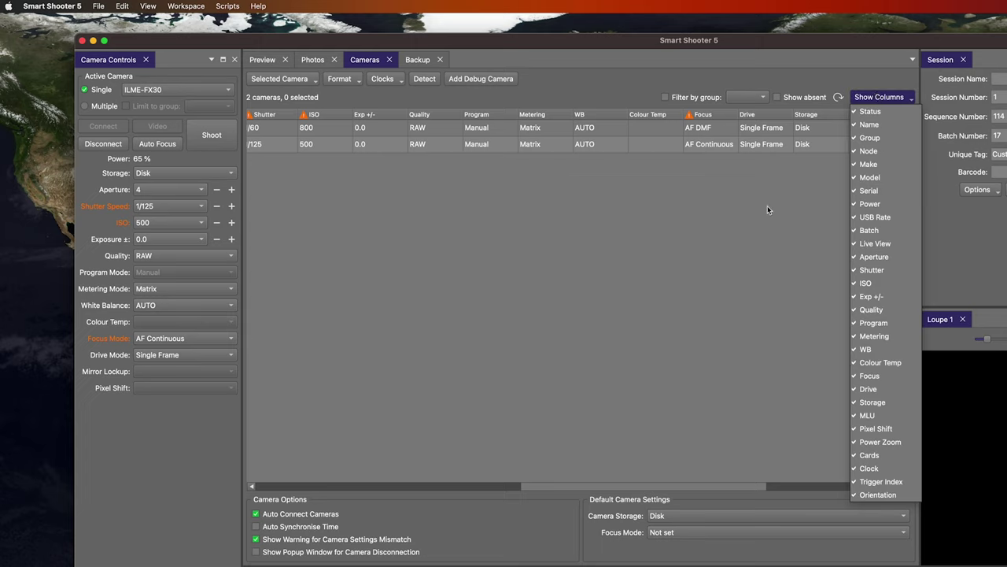
left_click(731, 203)
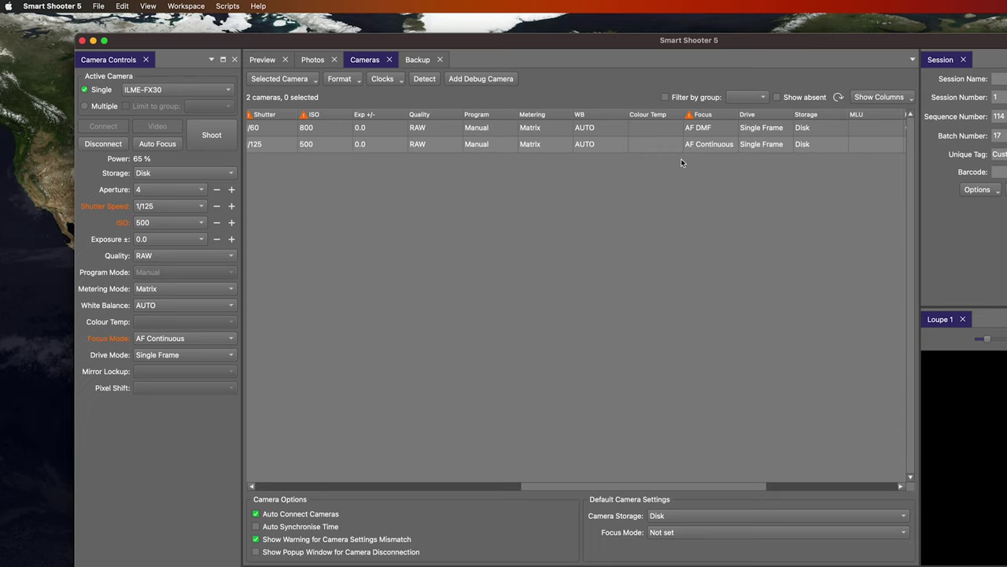
scroll(676, 148, "left", 5)
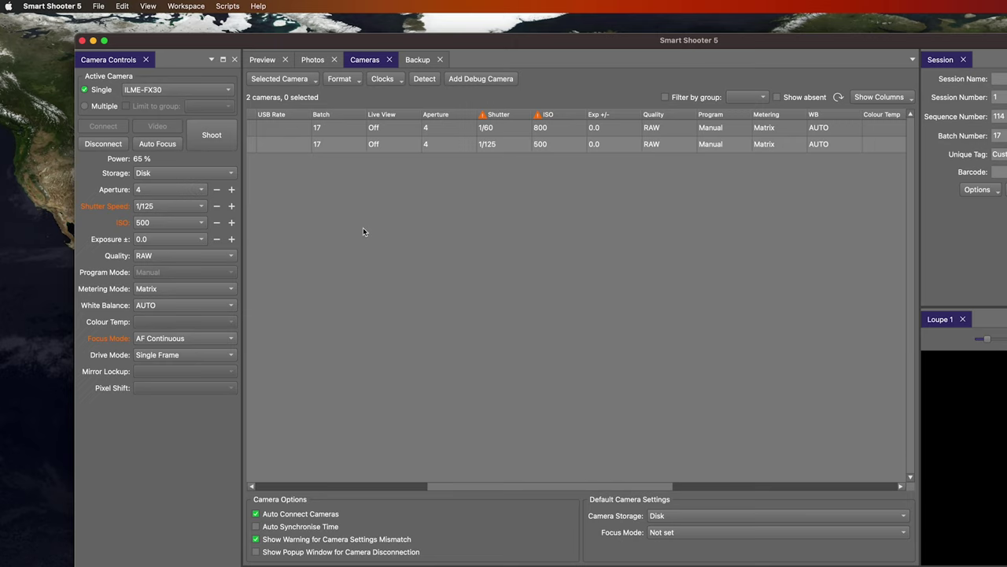
scroll(363, 227, "left", 5)
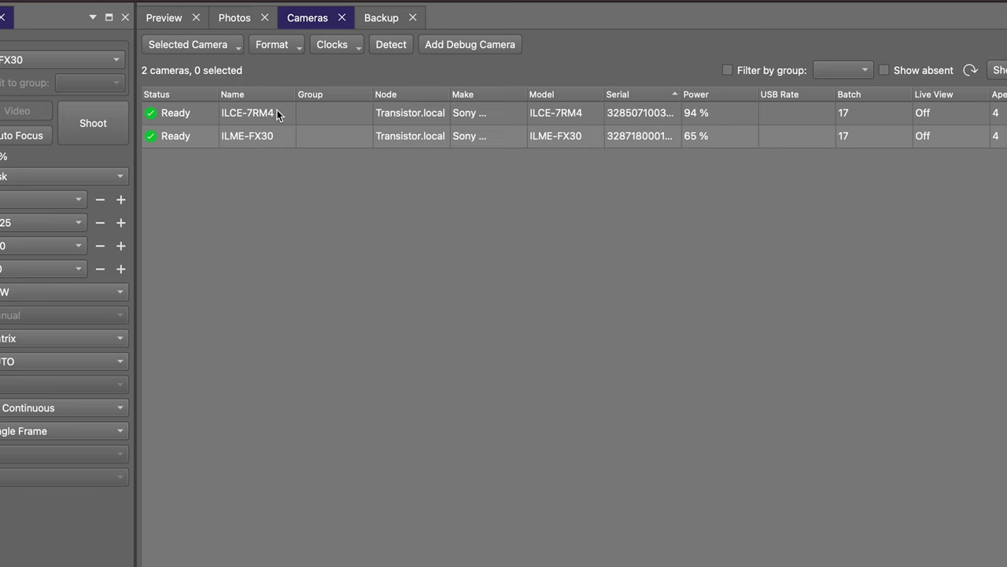
Rename the ILCE-7RM4 camera to Front-7RM4
right_click(277, 111)
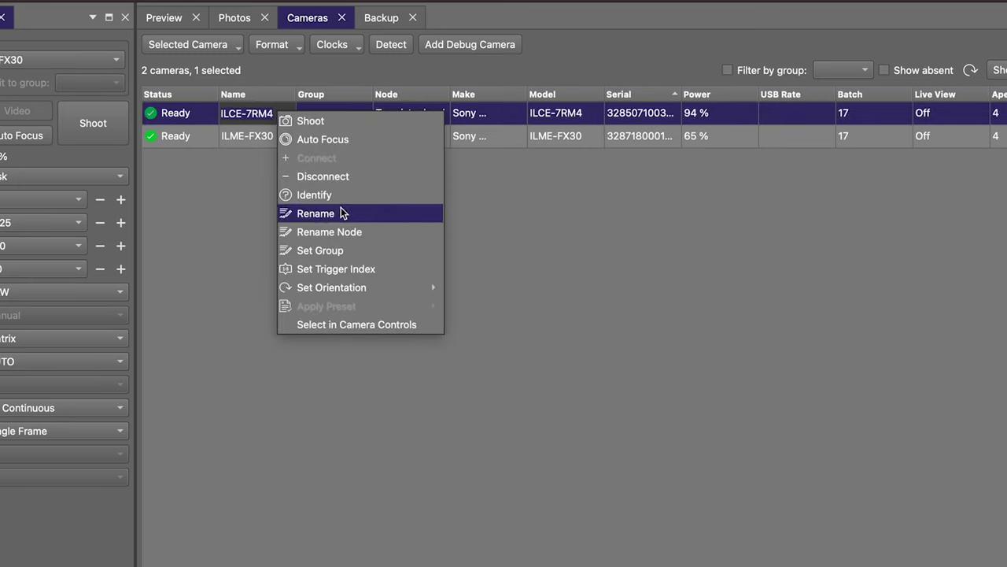
left_click(352, 213)
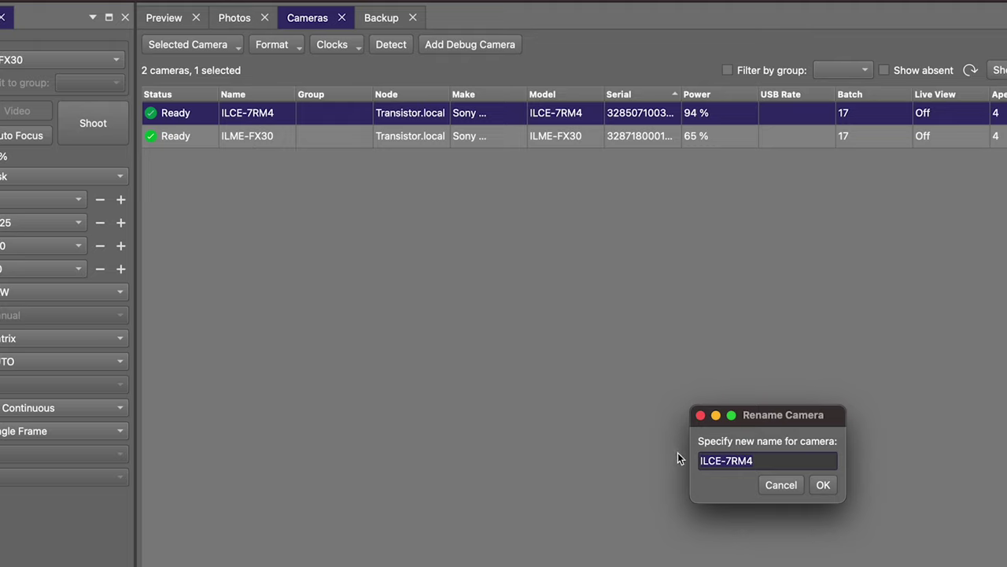
left_click(722, 460)
left_click_drag(722, 460, 699, 460)
type("Front")
key("Return")
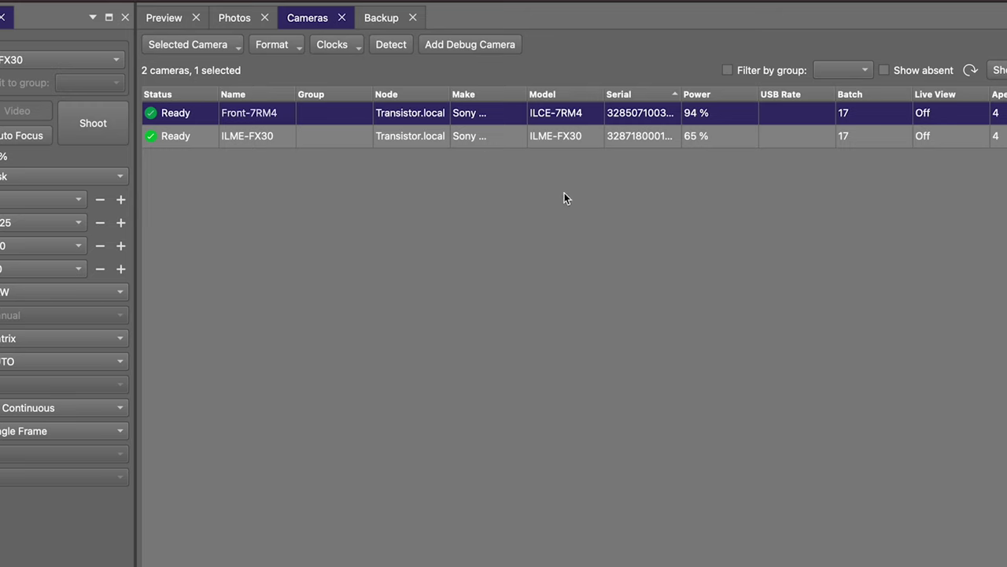
Rename the ILME-FX30 camera to Top-FX30
right_click(283, 137)
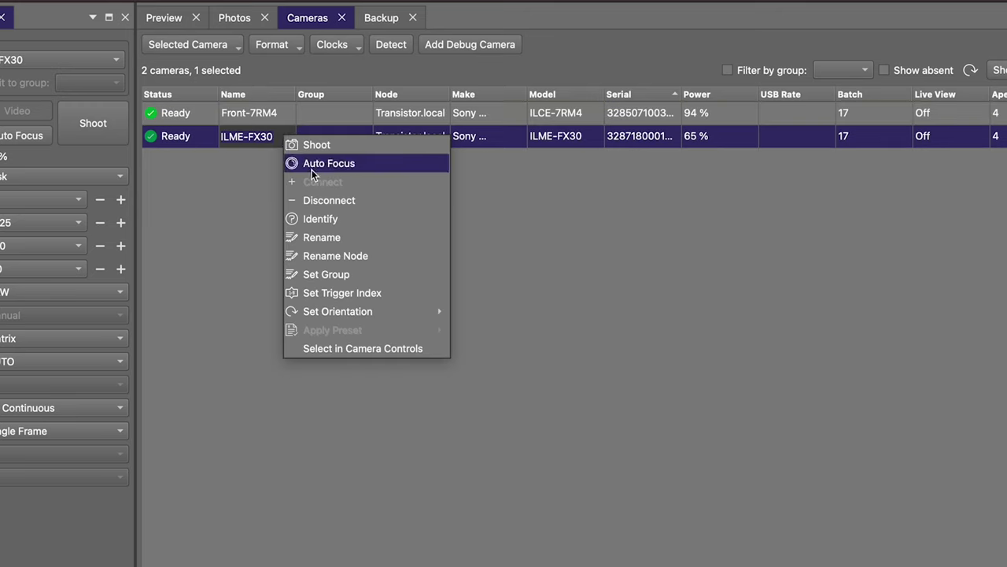
left_click(377, 240)
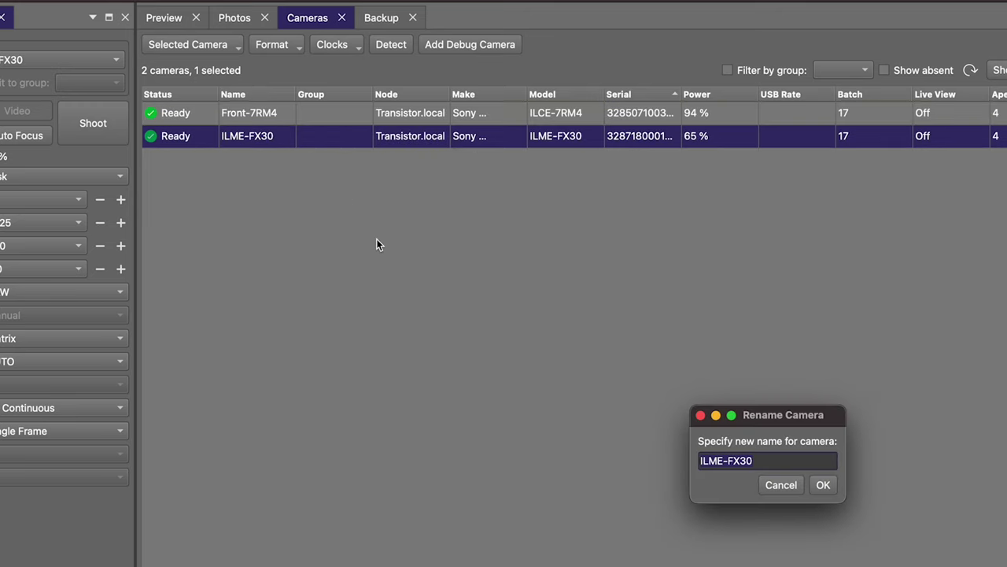
double_click(716, 461)
type("Top")
key("Return")
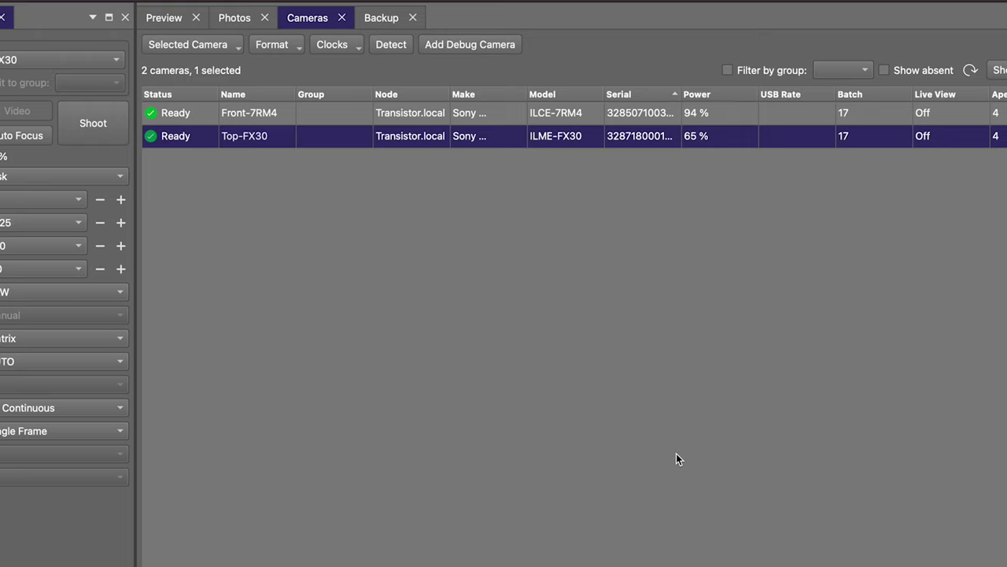
Choose Set Group on the Front-7RM4 camera so its Group cell becomes editable
right_click(351, 116)
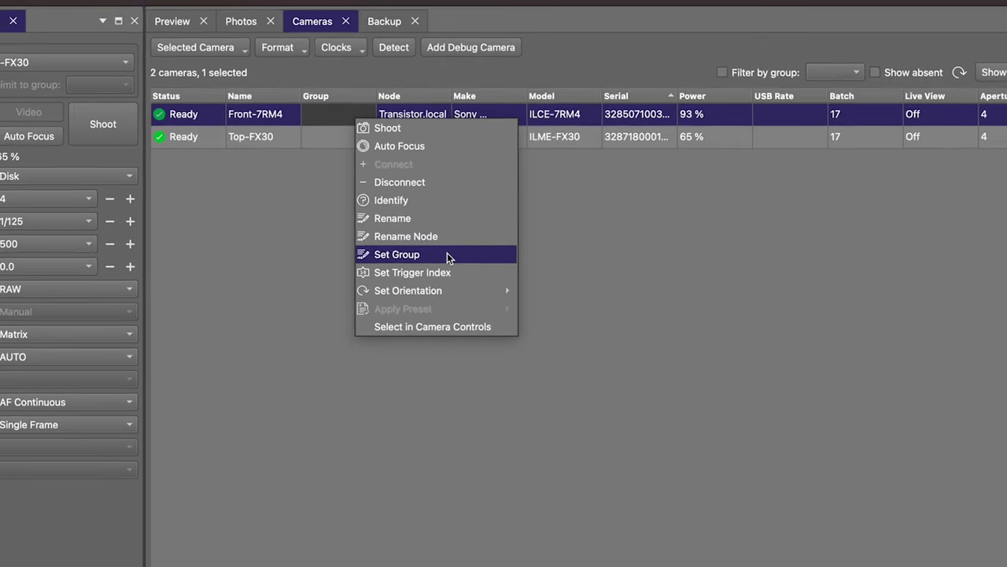
left_click(461, 259)
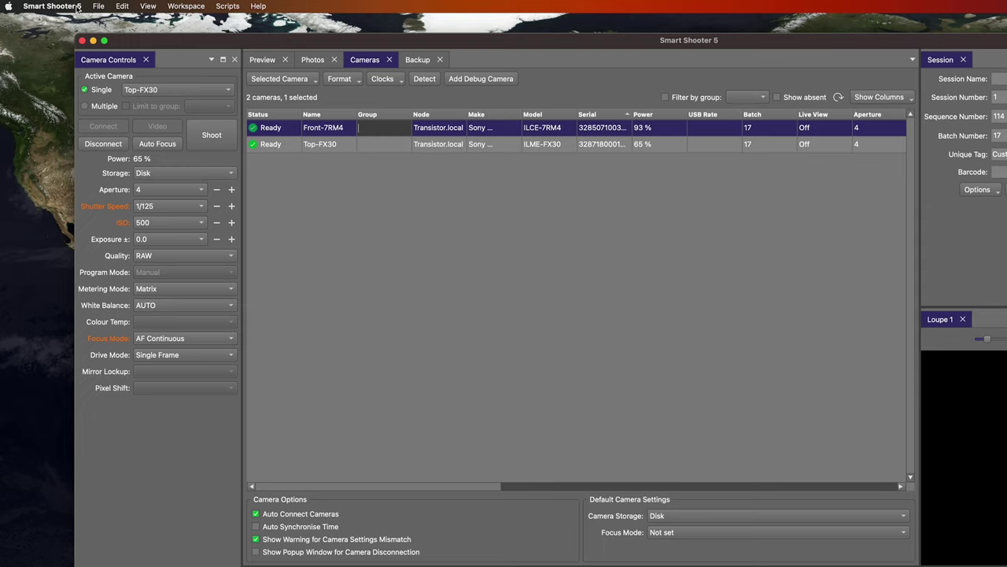
Set the Name Policy filename expression to [C]/Bowl_[S] and confirm the Options window
left_click(77, 7)
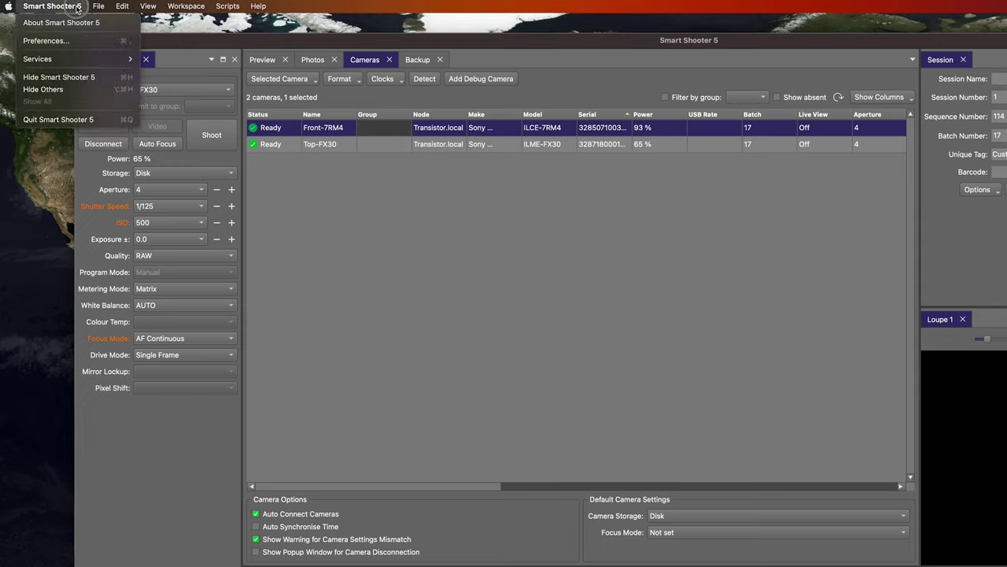
left_click(87, 44)
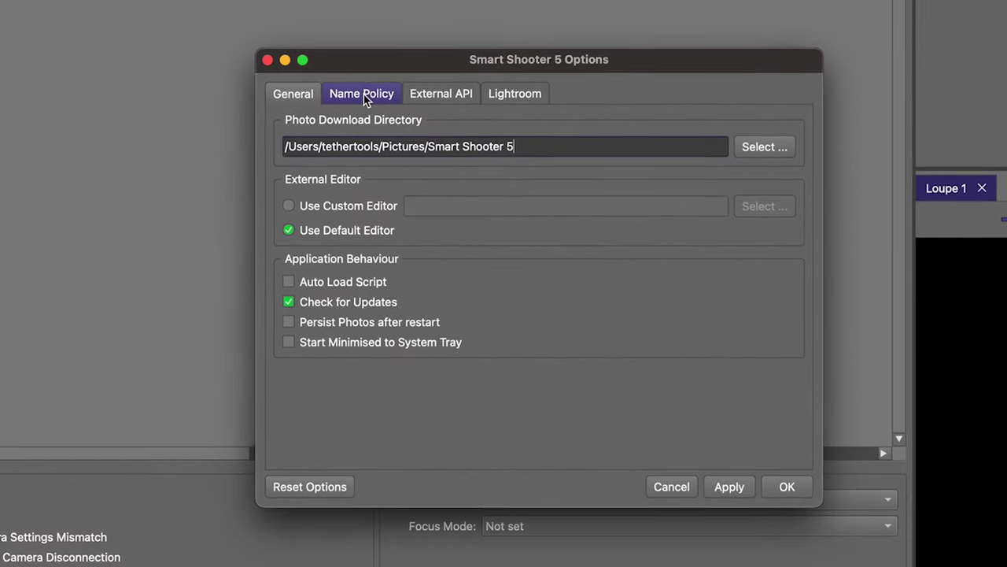
left_click(361, 93)
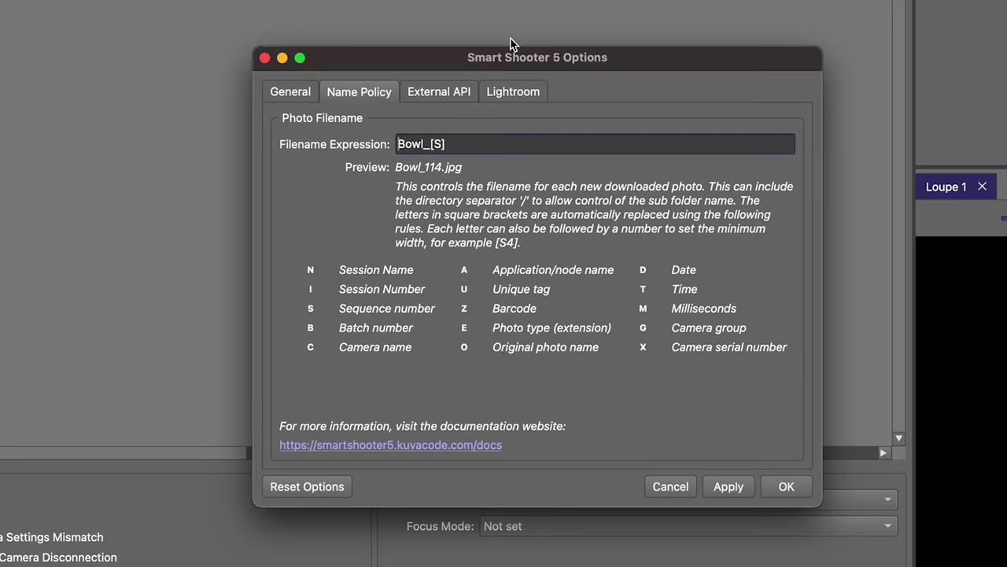
type("[C")
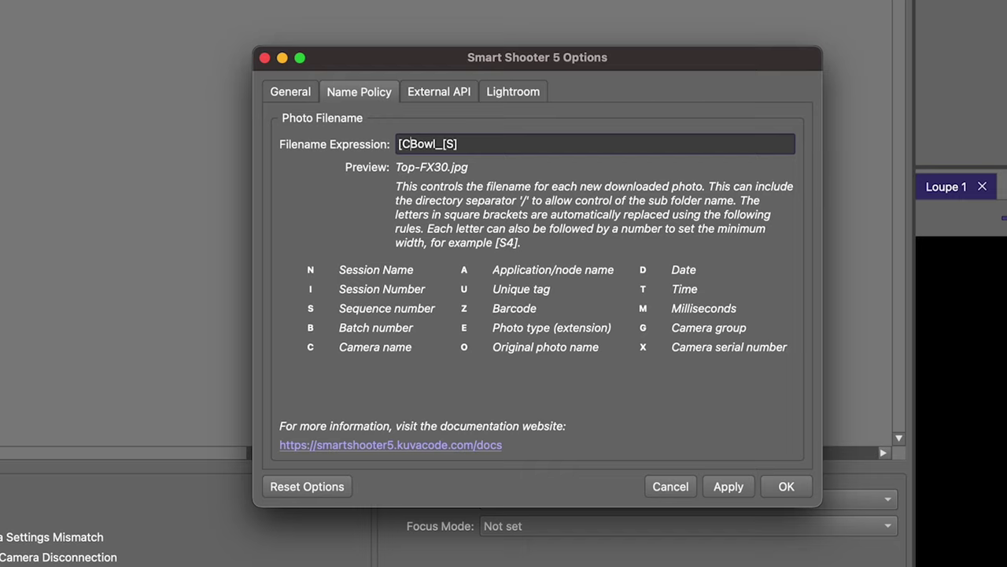
type("]")
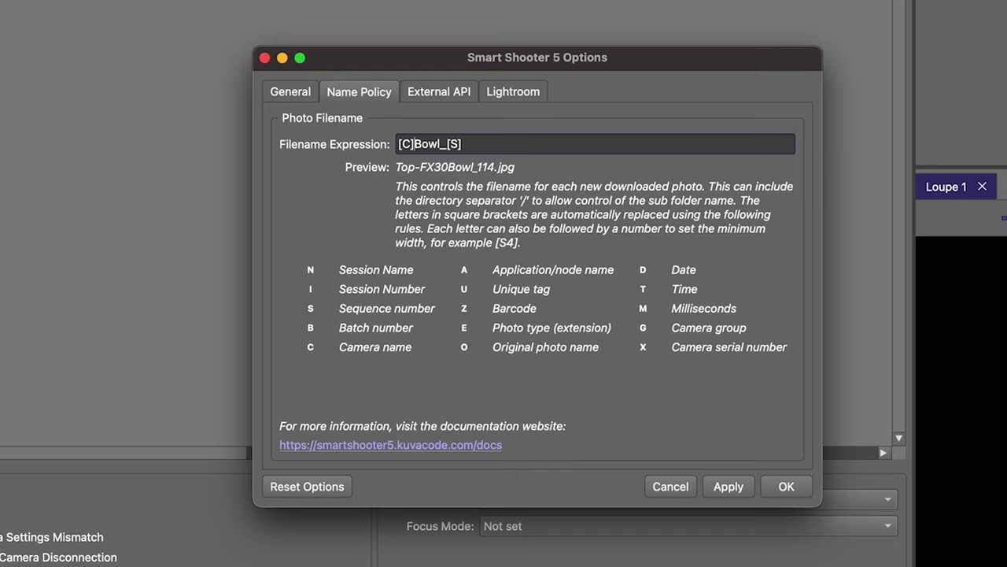
type("/")
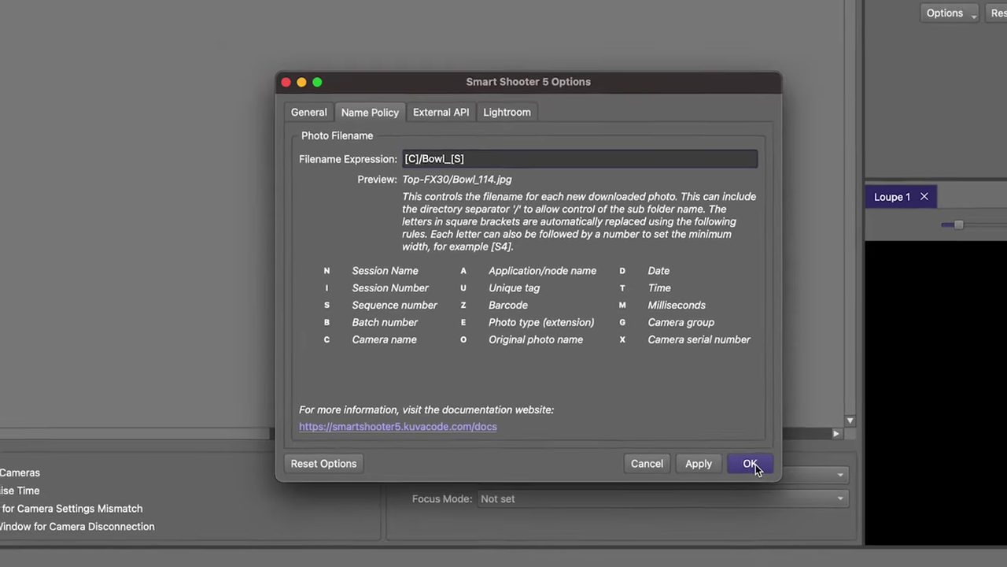
left_click(787, 487)
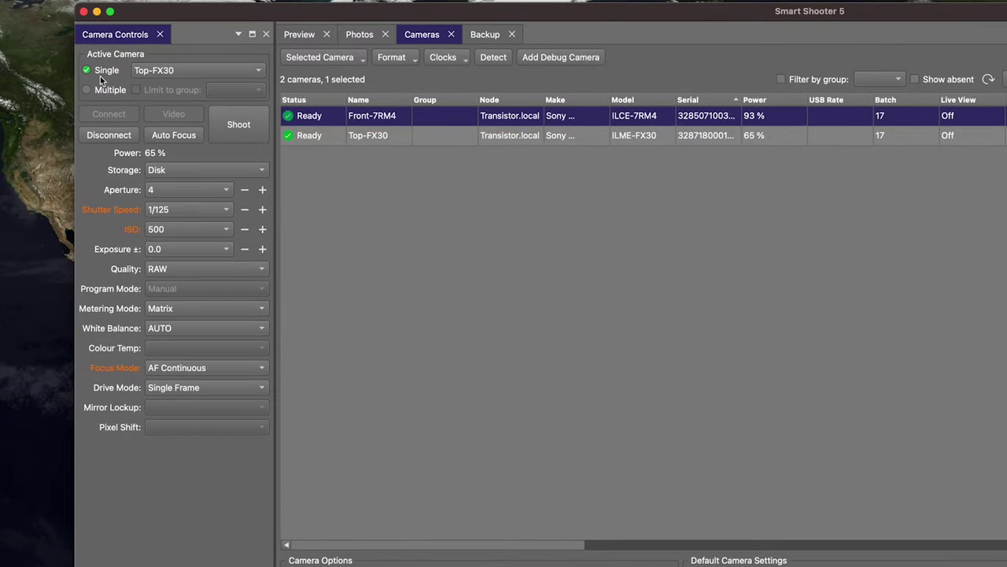
Switch Active Camera to Multiple, shoot with both cameras, then bring Finder forward
left_click(88, 90)
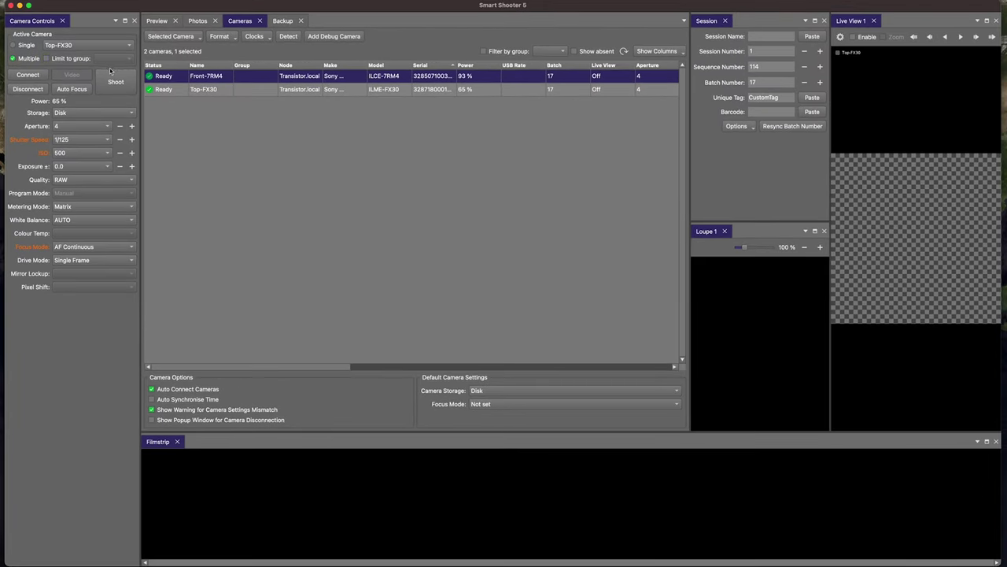
left_click(124, 83)
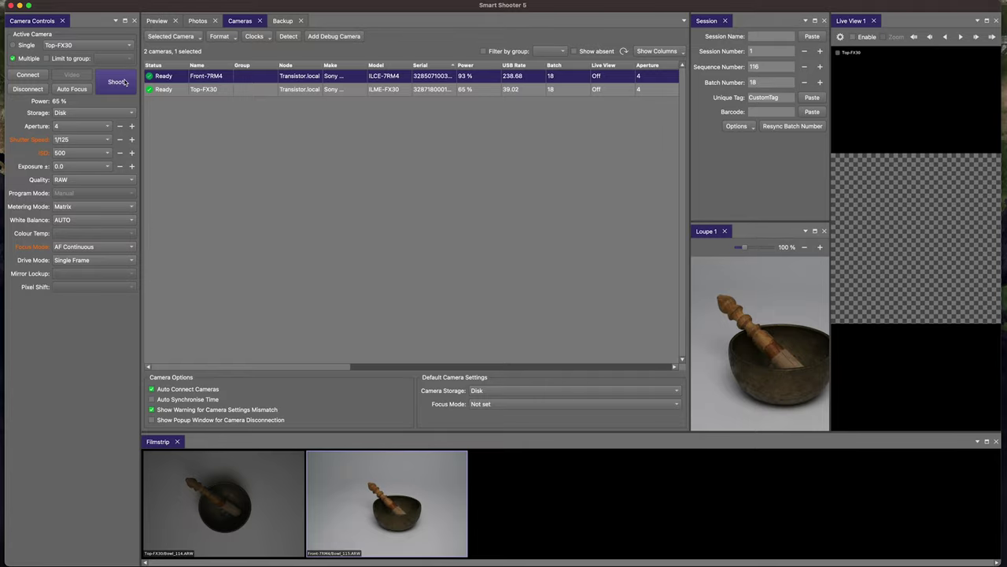
key("super+Tab")
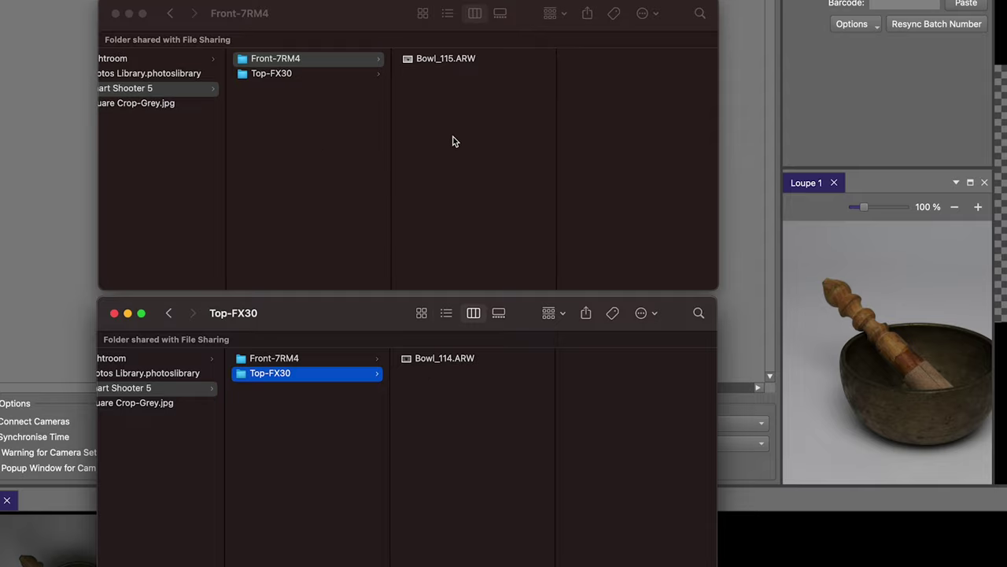
Set Top-FX30's aperture to 2, then shoot with both cameras
key("super+Tab")
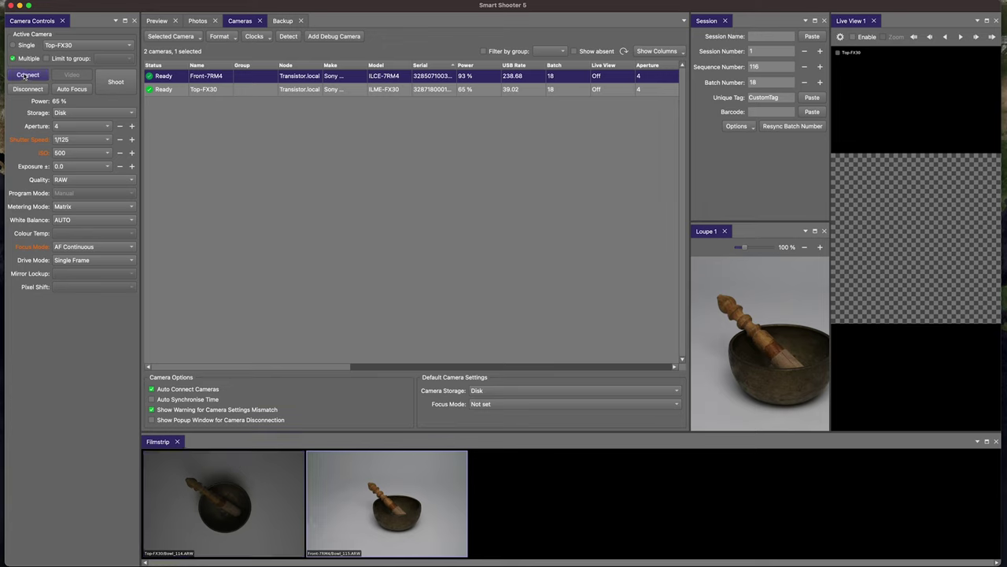
left_click(12, 46)
left_click(84, 46)
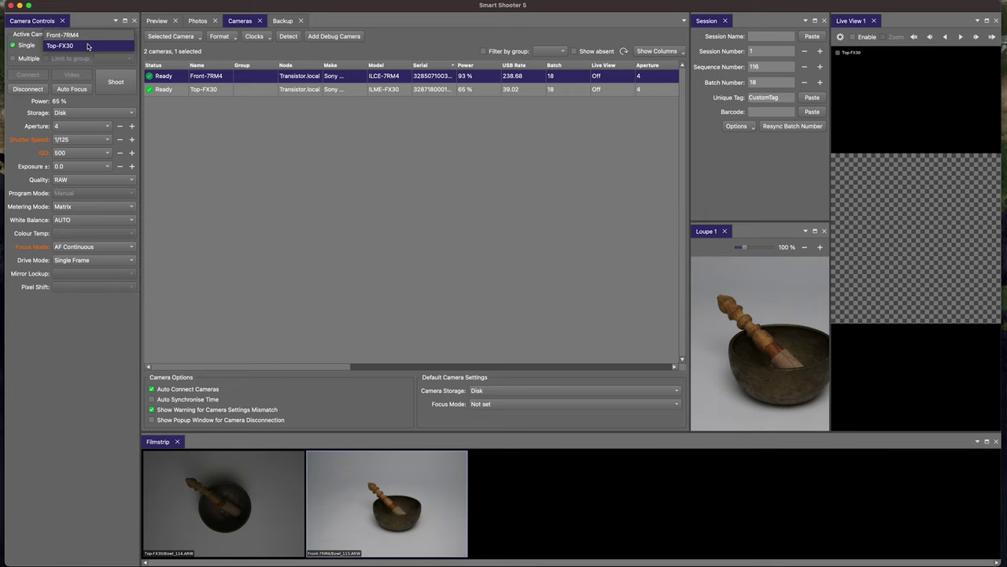
left_click(87, 46)
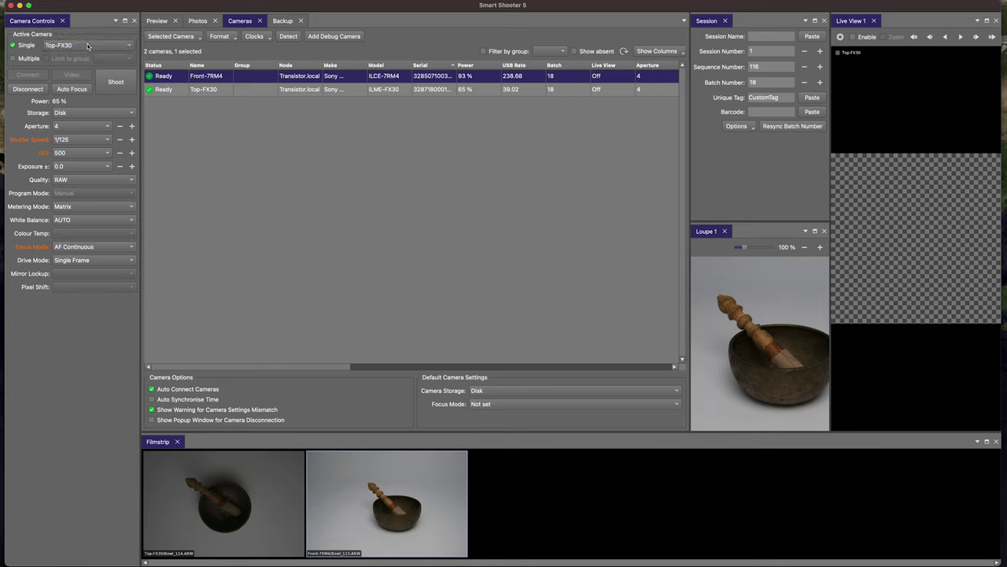
left_click(94, 127)
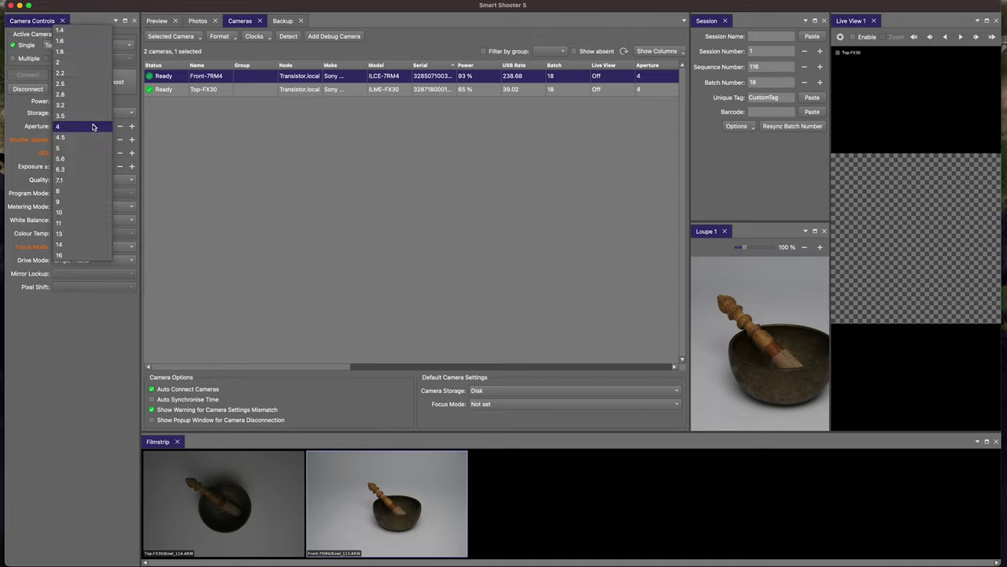
left_click(90, 61)
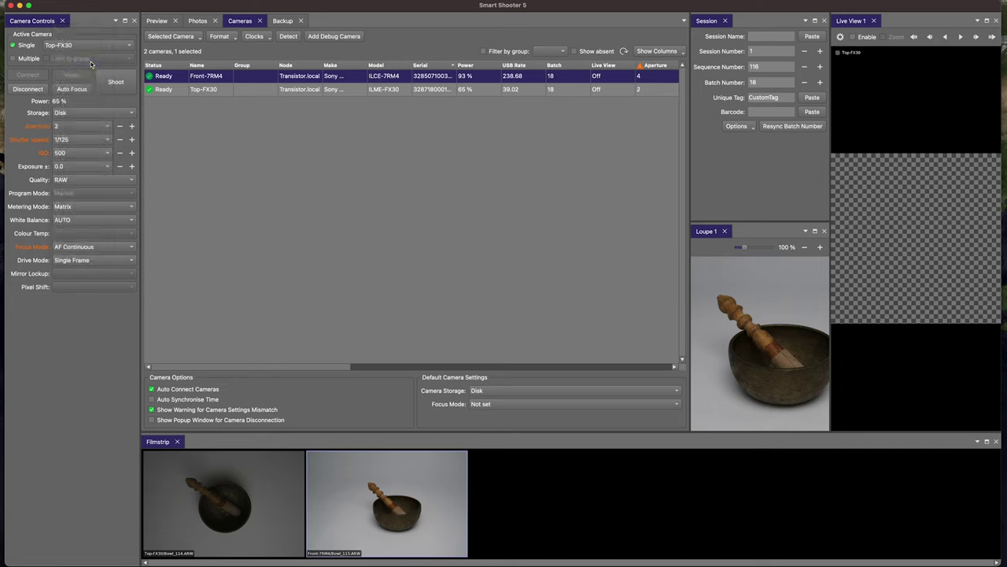
left_click(28, 59)
left_click(115, 82)
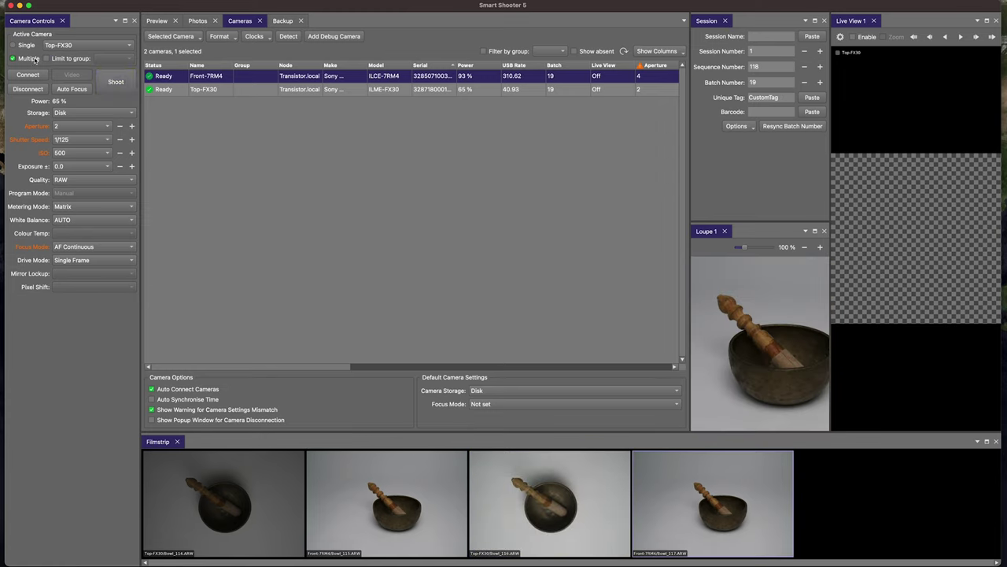
Set Front-7RM4's aperture to 2.8, then shoot with both cameras
left_click(13, 45)
left_click(63, 47)
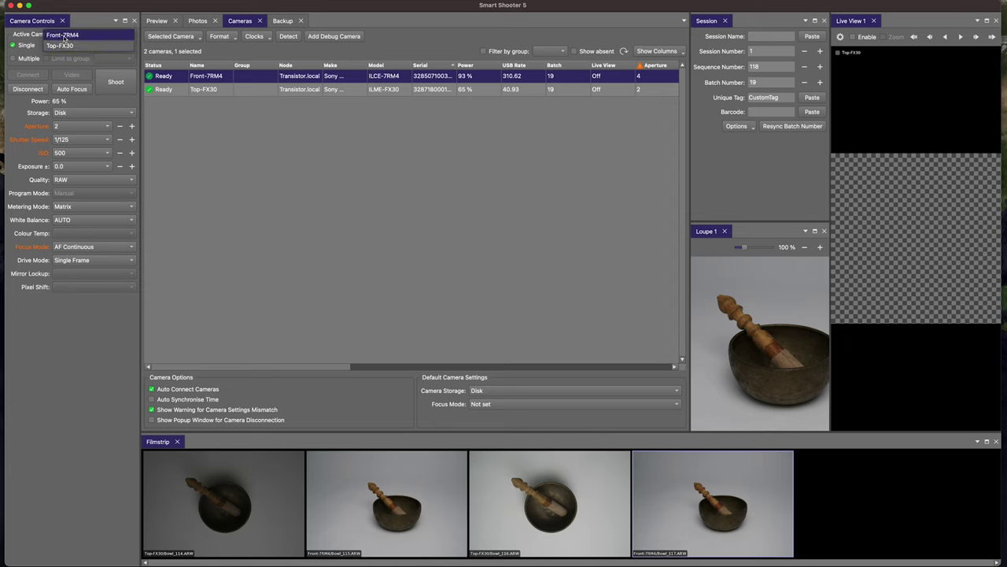
left_click(66, 37)
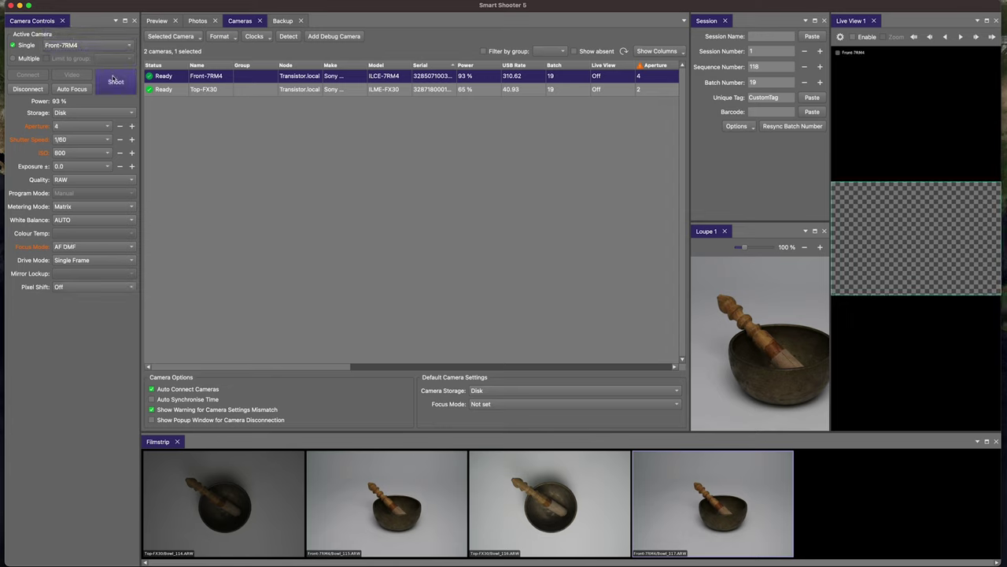
left_click(89, 127)
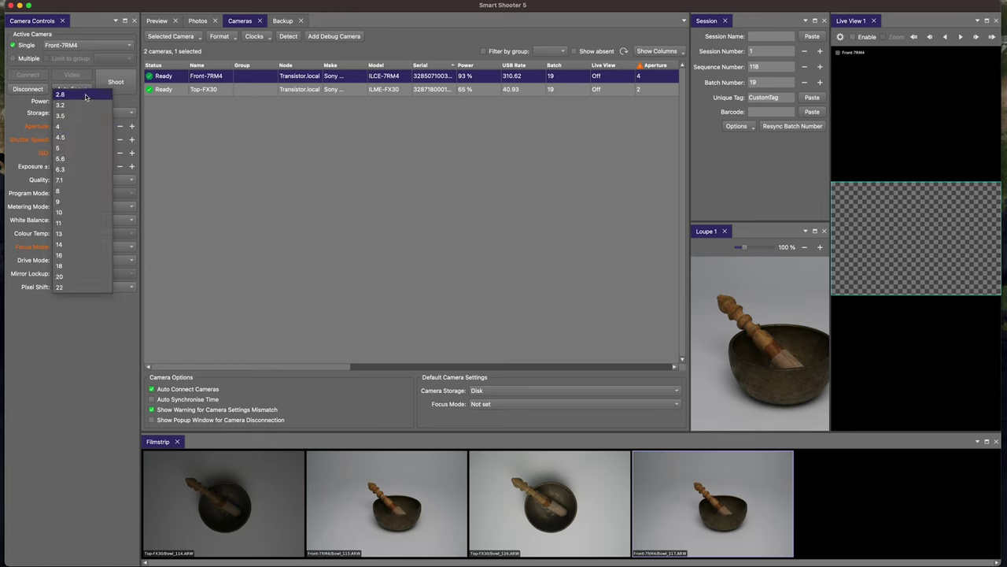
left_click(87, 94)
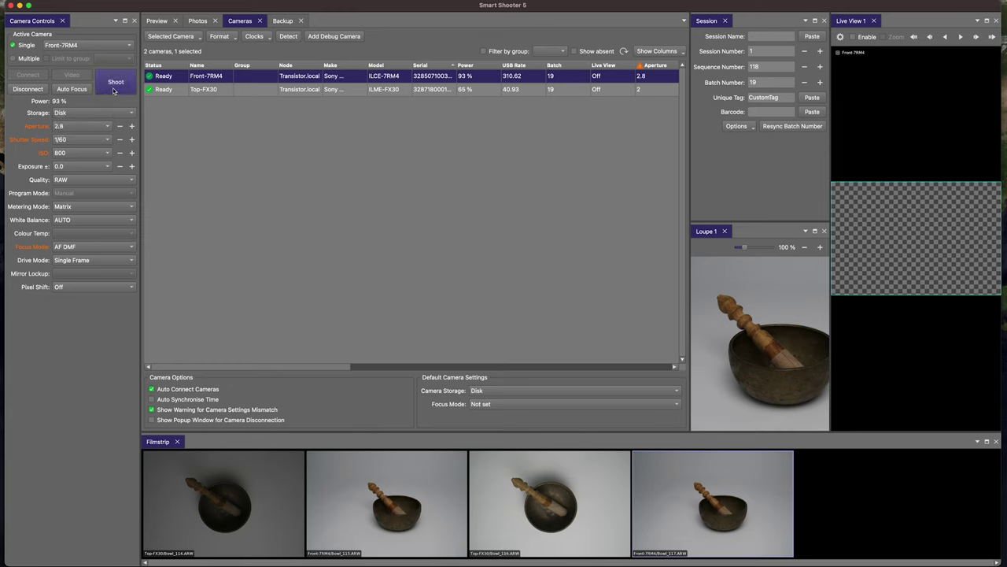
left_click(35, 60)
left_click(106, 85)
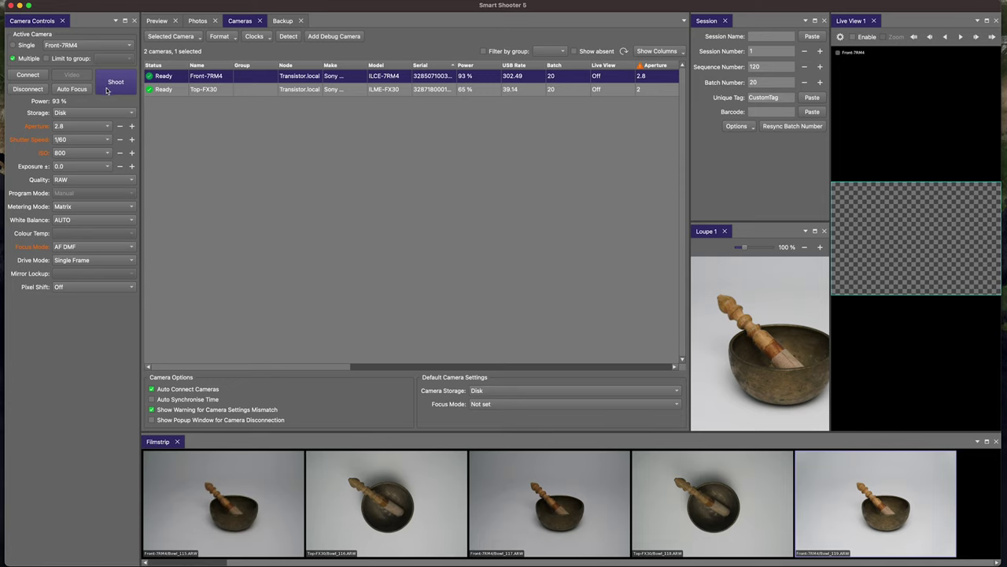
Set Top-FX30's aperture to 1.4, then shoot with both cameras
left_click(39, 48)
left_click(63, 46)
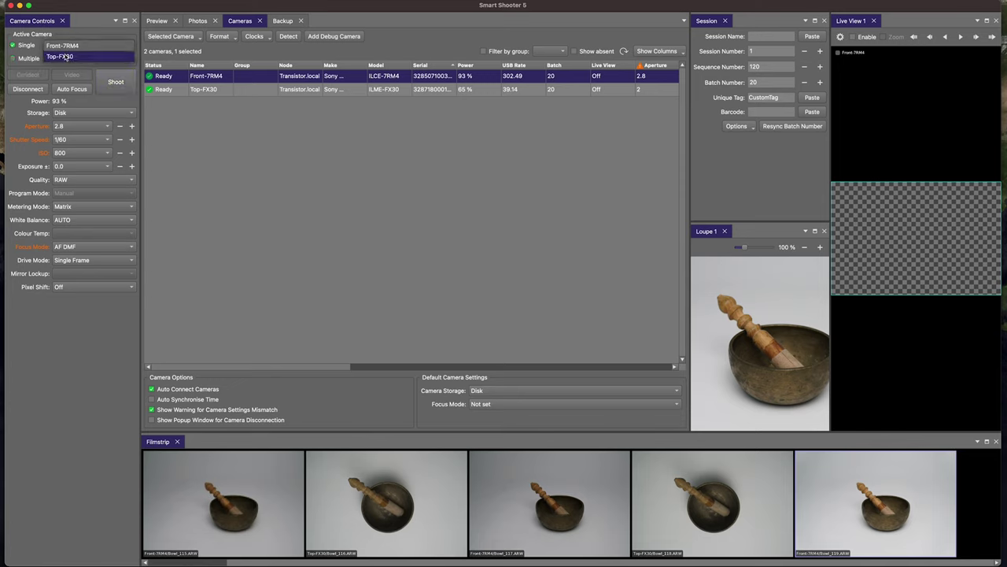
left_click(65, 56)
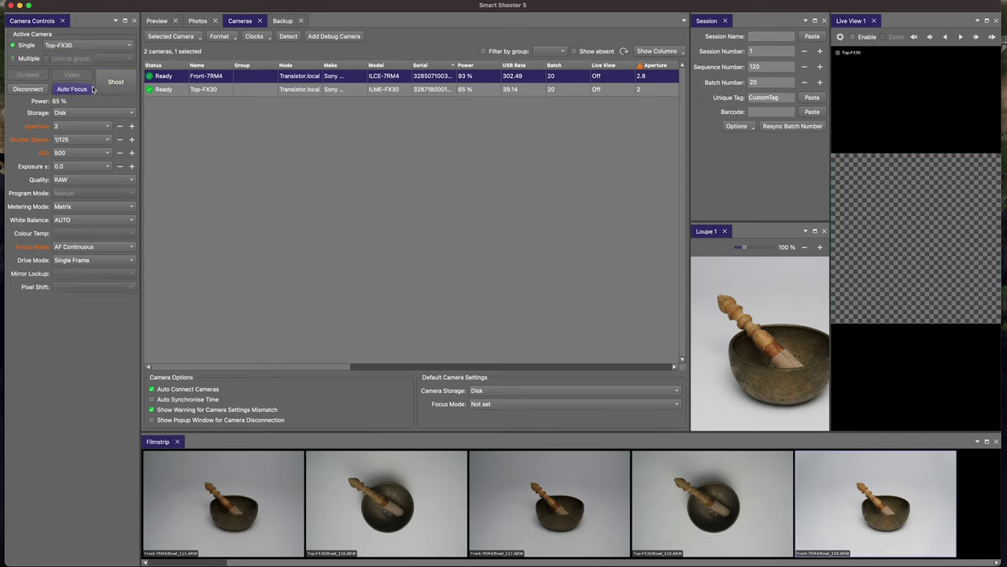
left_click(102, 128)
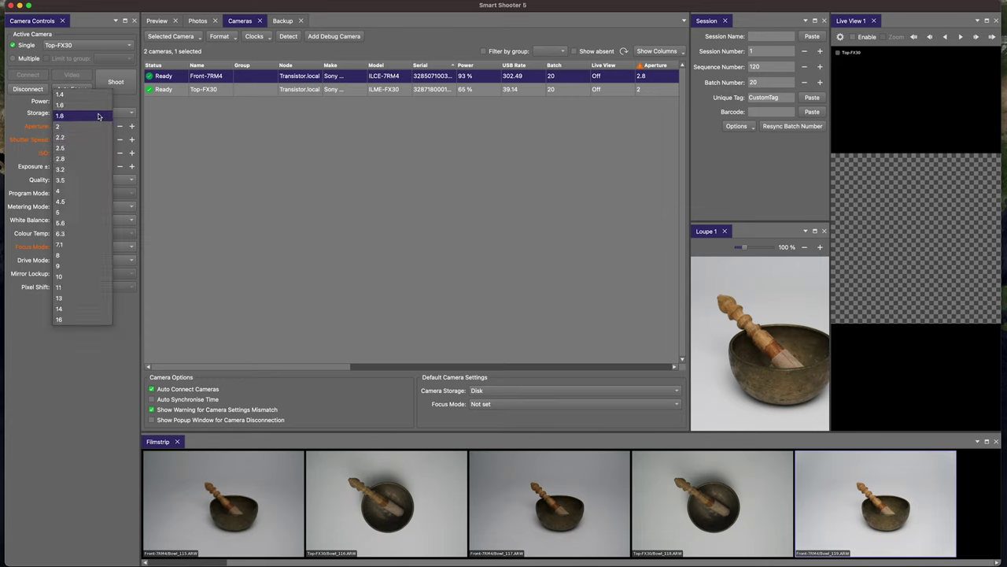
left_click(95, 94)
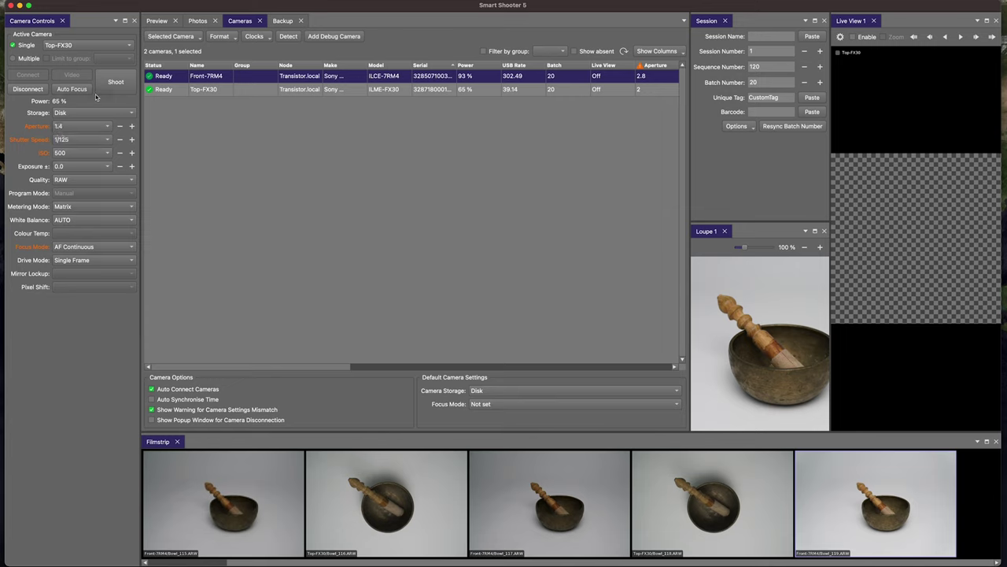
left_click(26, 58)
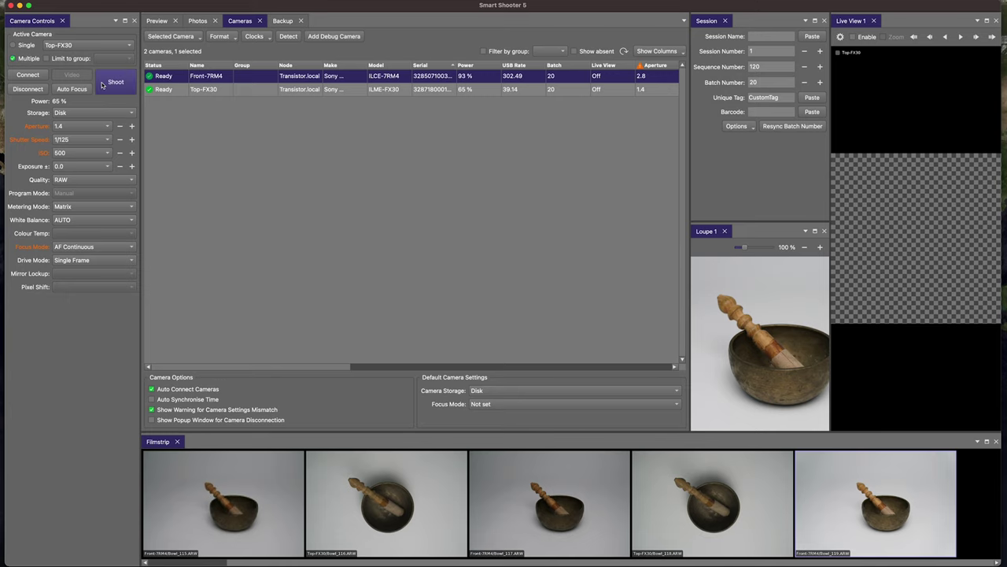
left_click(102, 85)
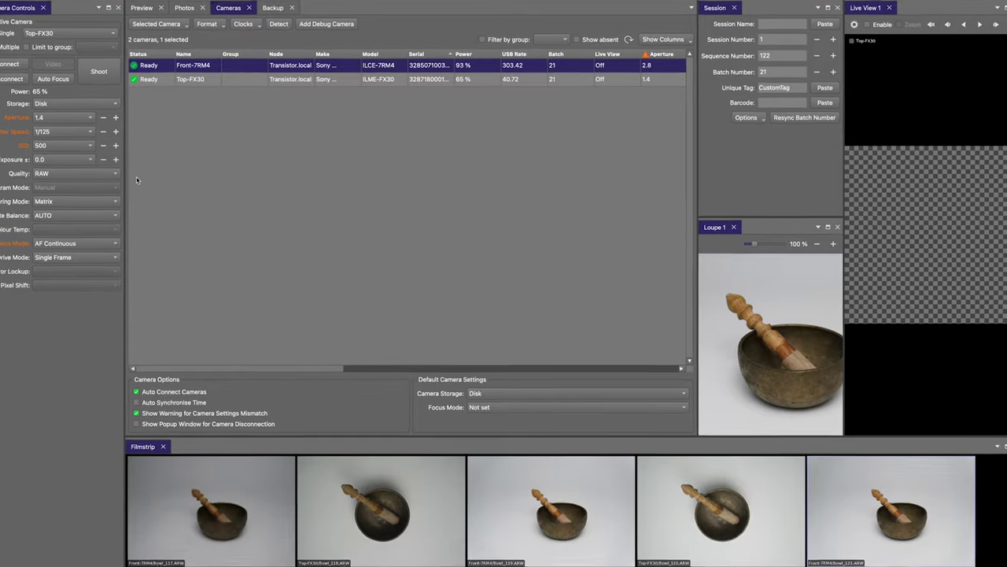
key("super+Tab")
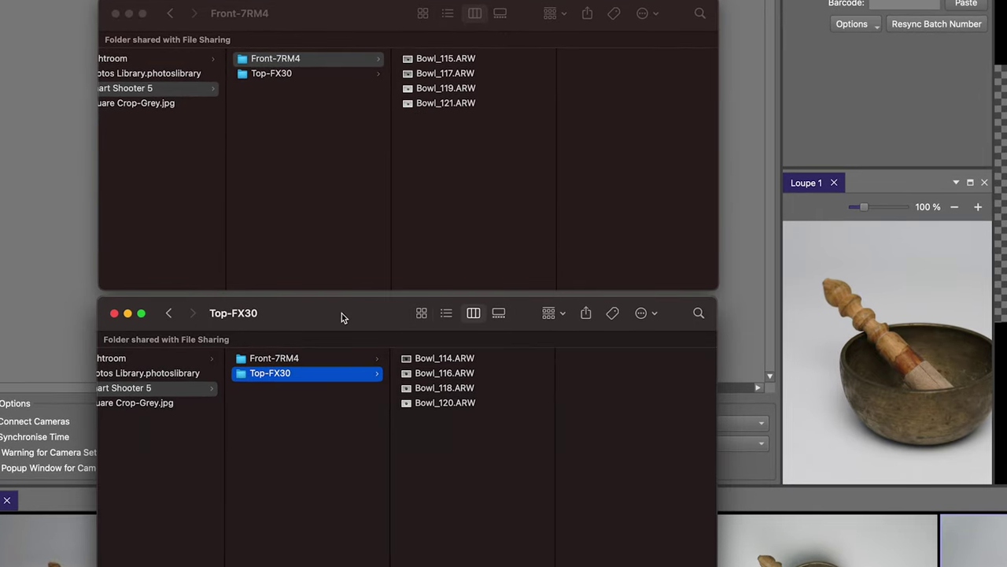
left_click(44, 251)
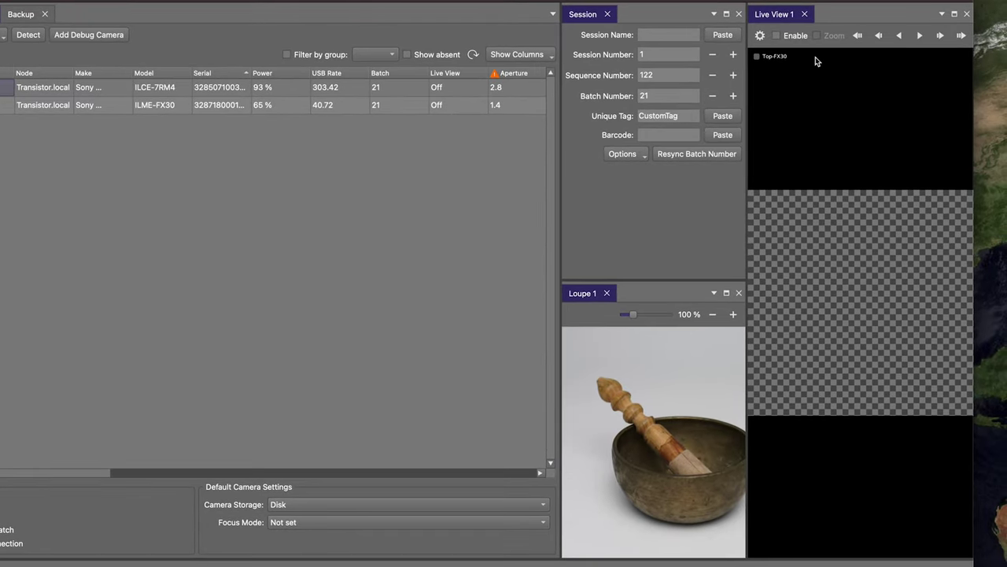
Enable the Top-FX30 live feed, then add Live View 2 docked below Live View 1
left_click(776, 36)
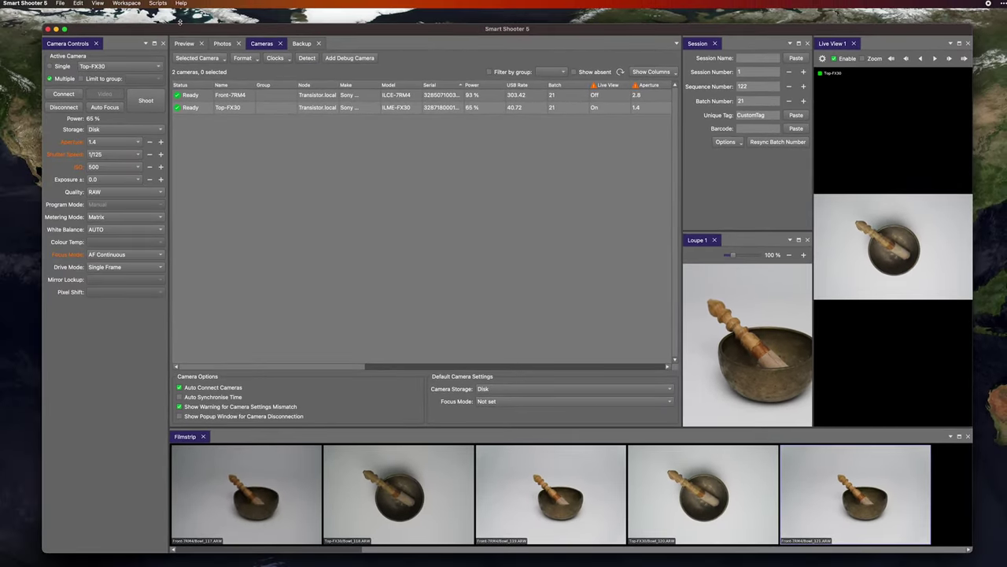
left_click(104, 3)
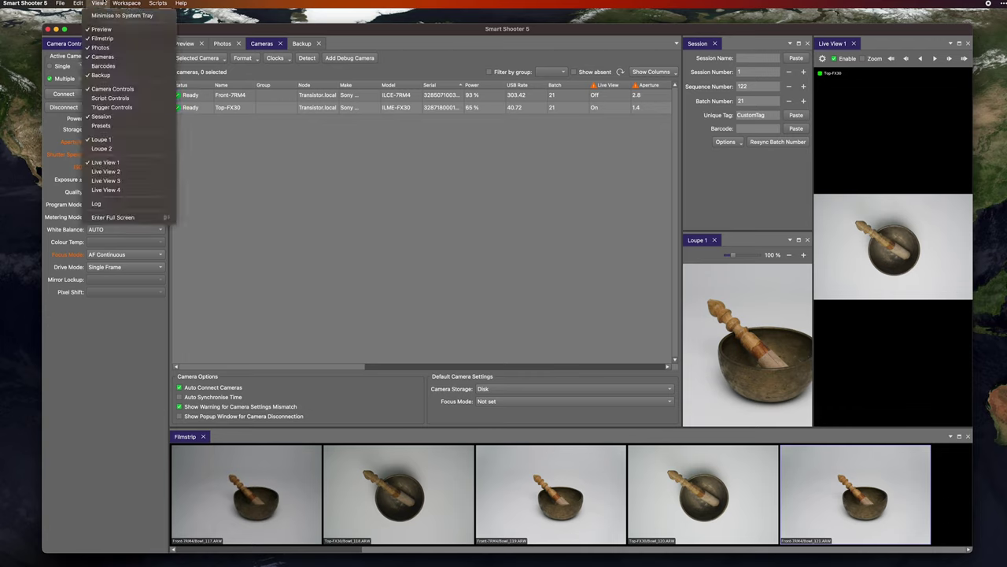
left_click(143, 171)
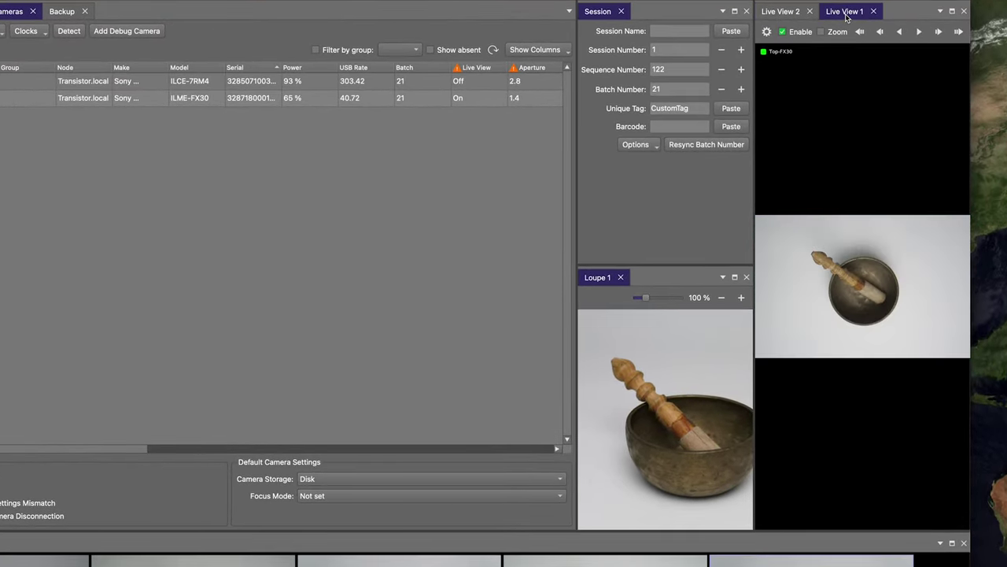
left_click(783, 11)
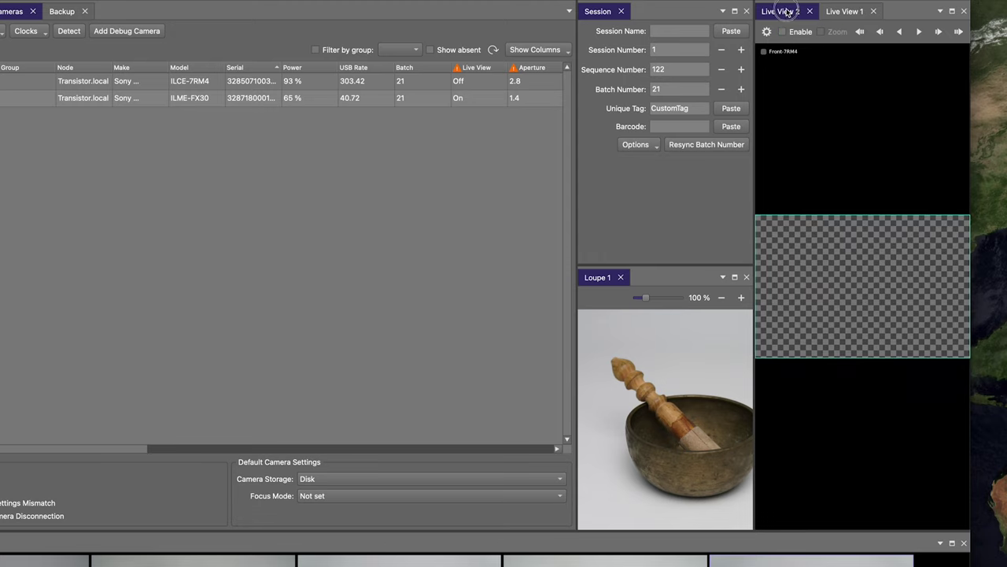
left_click_drag(786, 11, 862, 295)
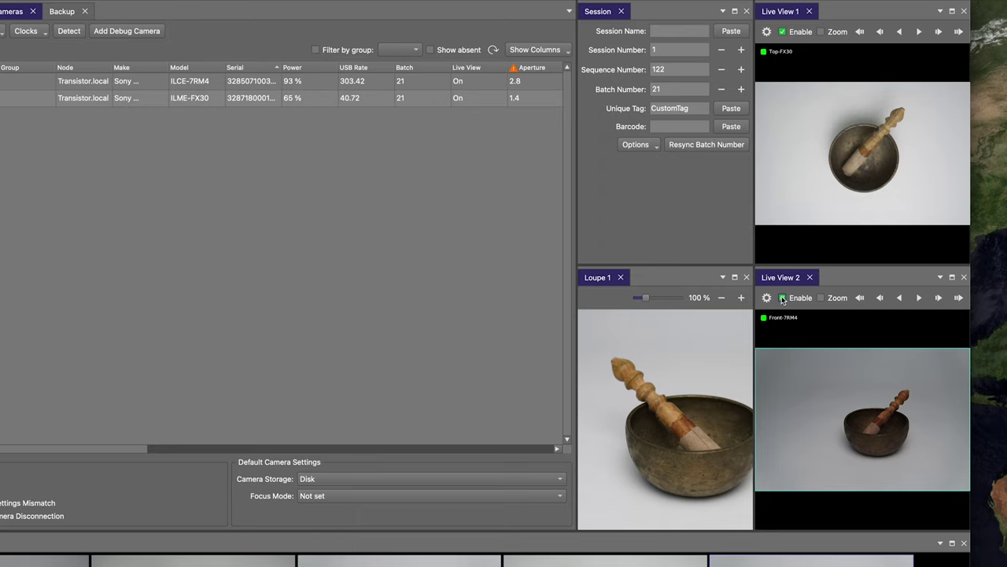
Confirm Live View 2's source camera stays Front-7RM4
left_click(766, 297)
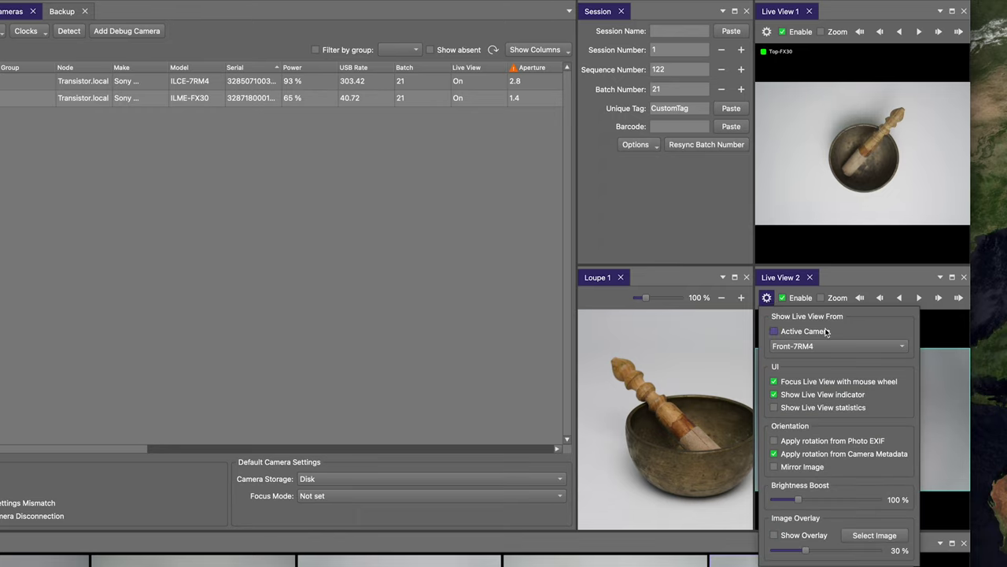
left_click(858, 349)
left_click(879, 320)
left_click(767, 297)
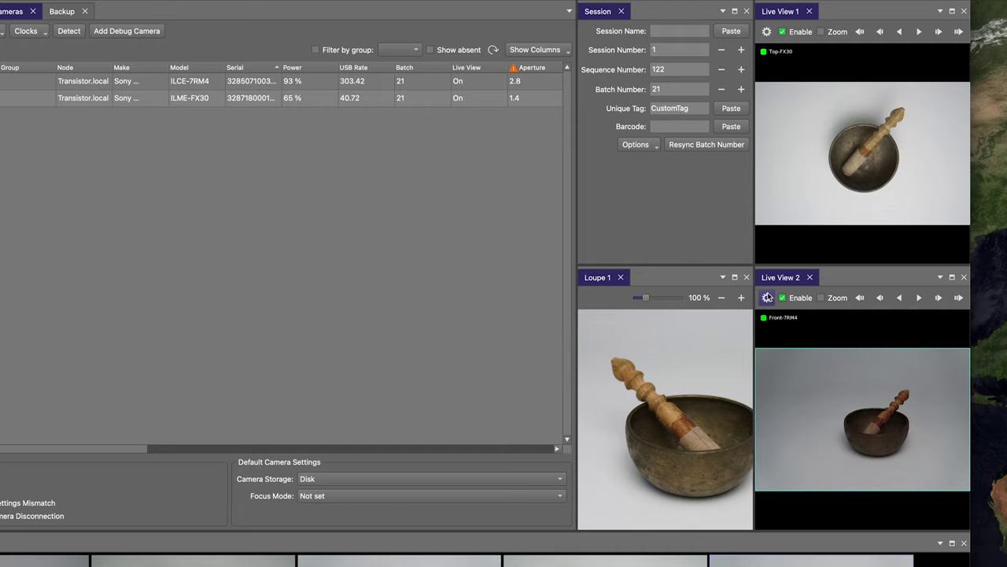
Load Square Crop-Grey.jpg as the front view's overlay image and tick Show Overlay
left_click(767, 297)
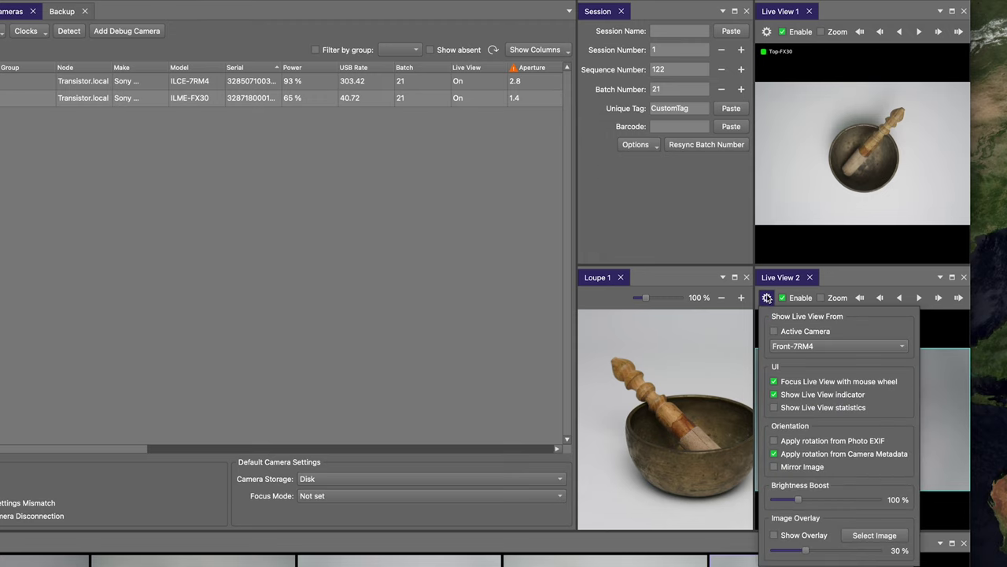
left_click(872, 537)
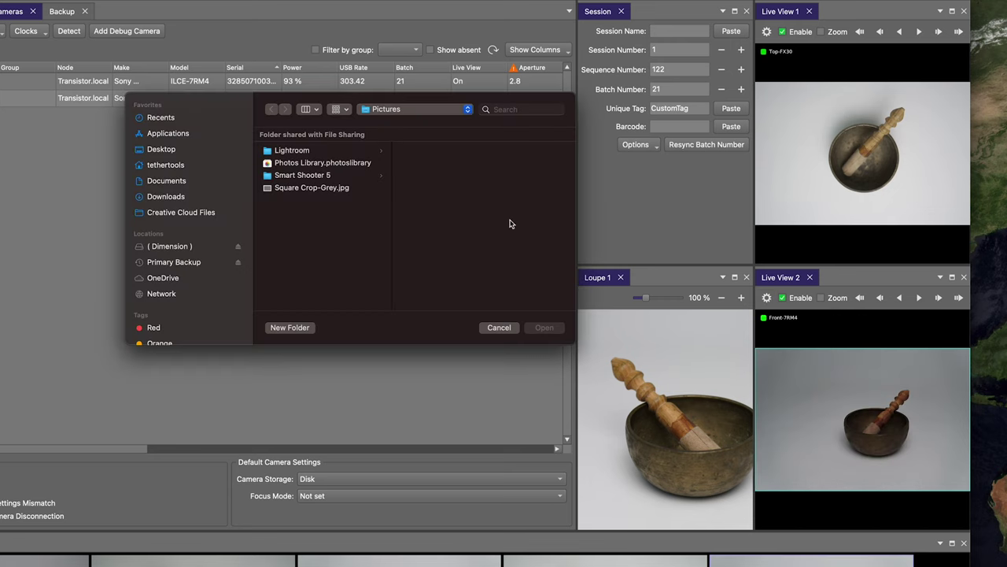
left_click(375, 190)
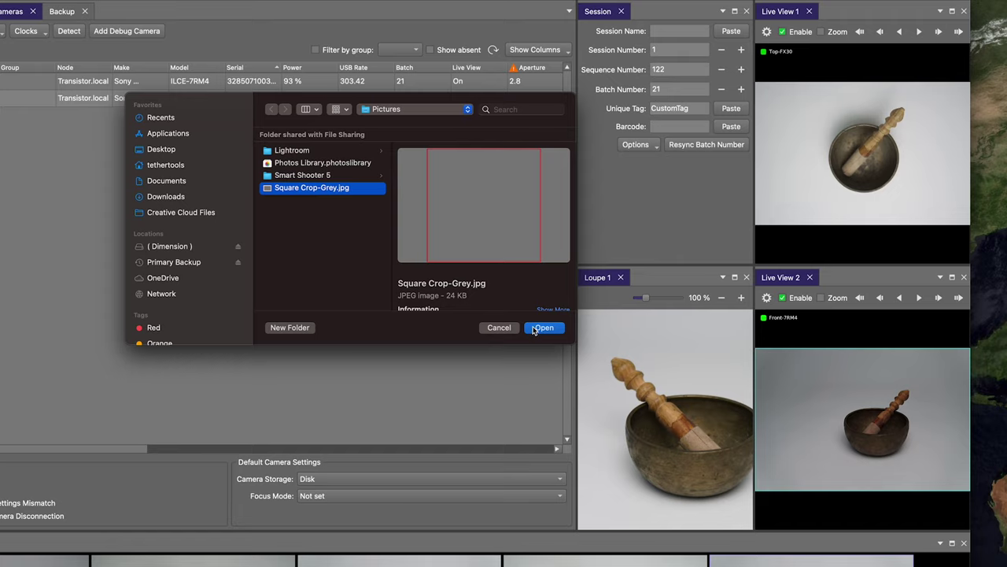
left_click(543, 327)
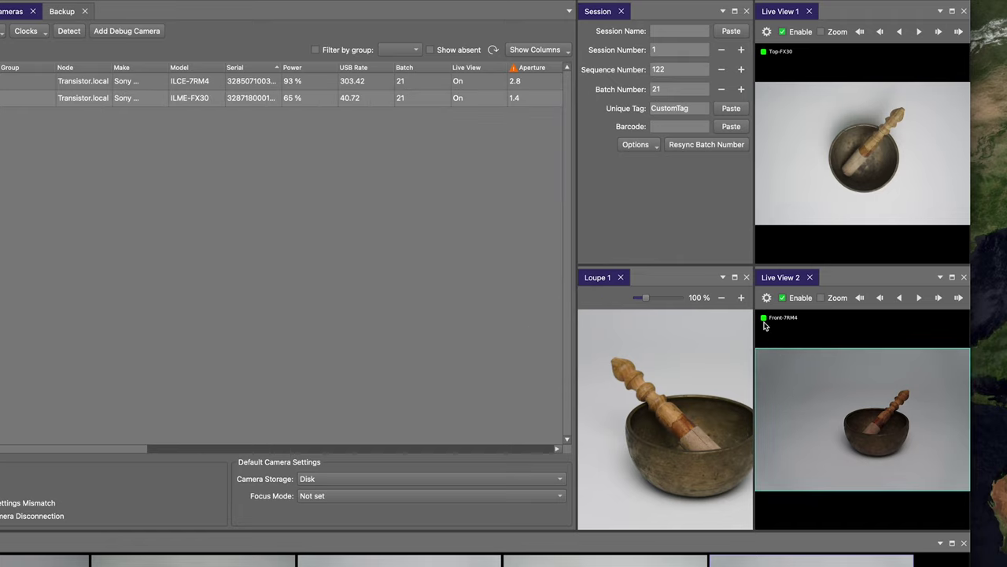
left_click(767, 297)
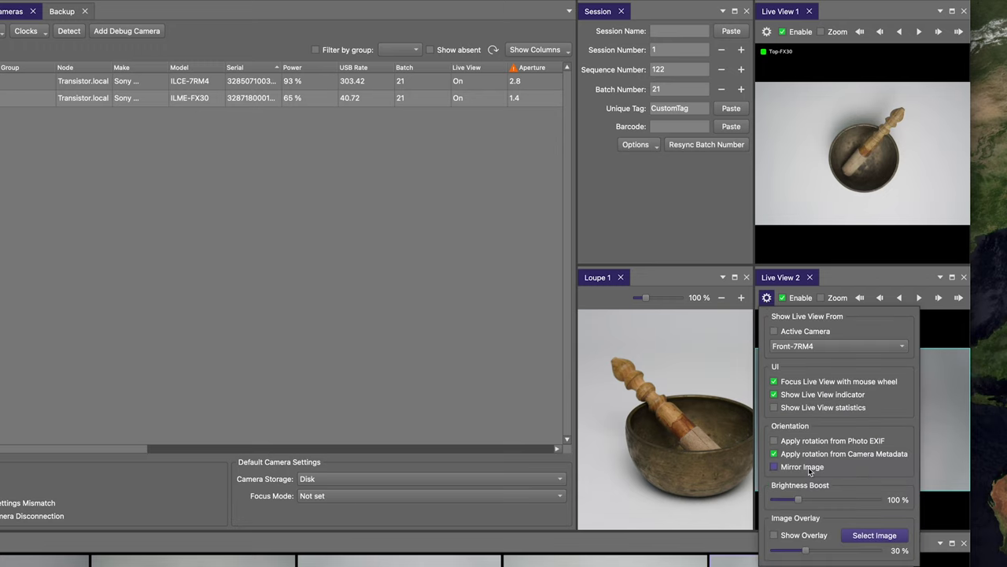
left_click(775, 535)
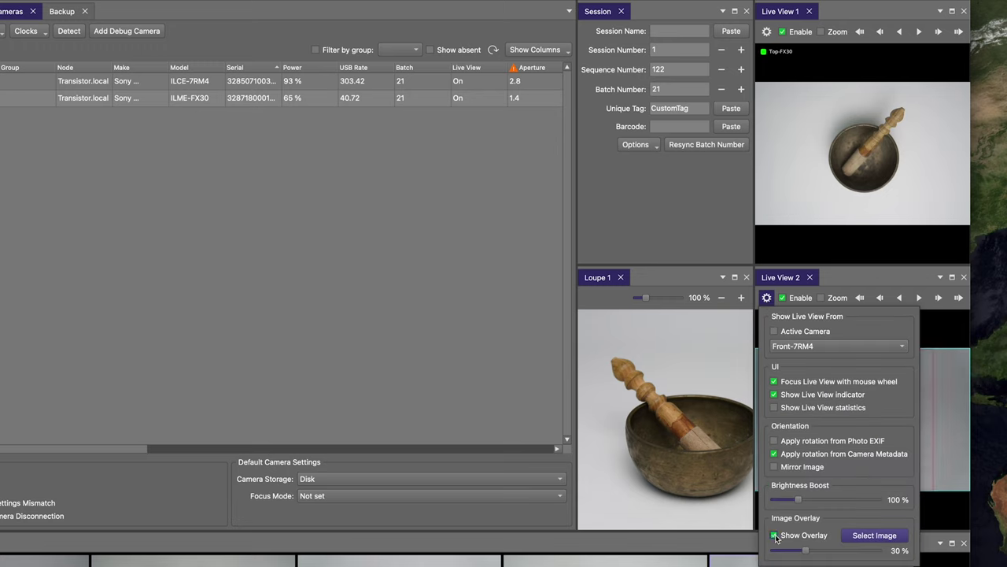
Lower the Front-7RM4 live view's overlay opacity to 10%
left_click(768, 299)
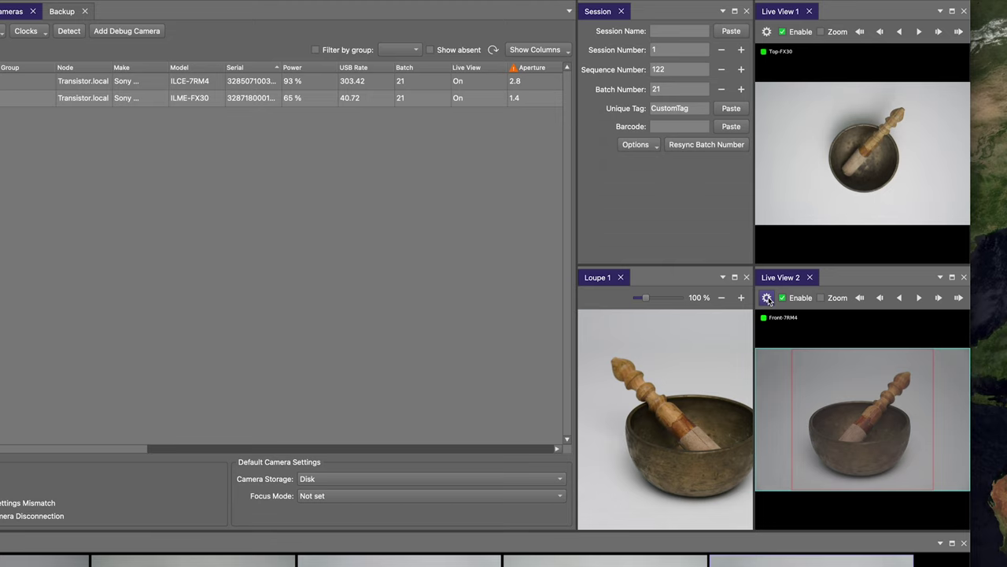
left_click(767, 299)
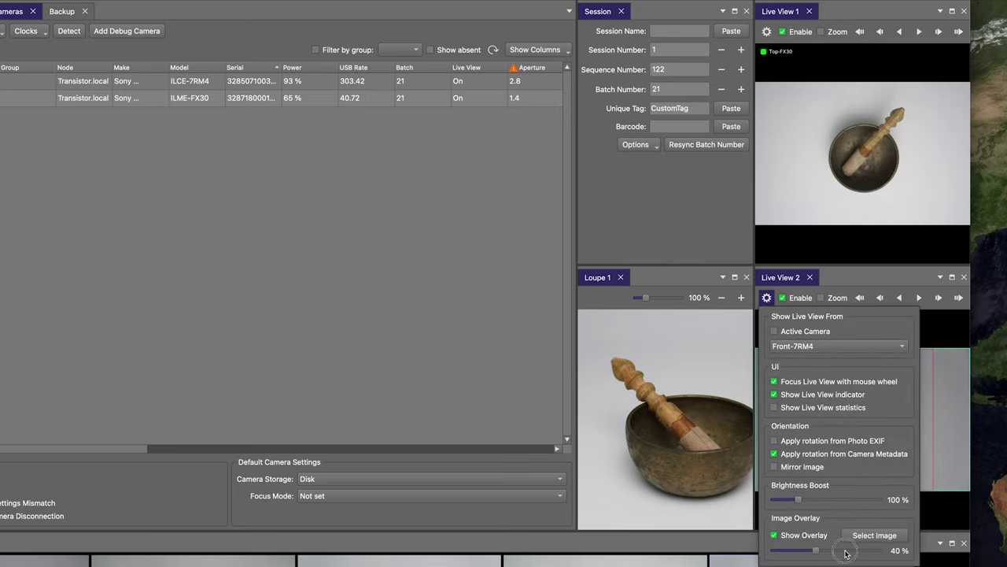
left_click_drag(792, 551, 780, 552)
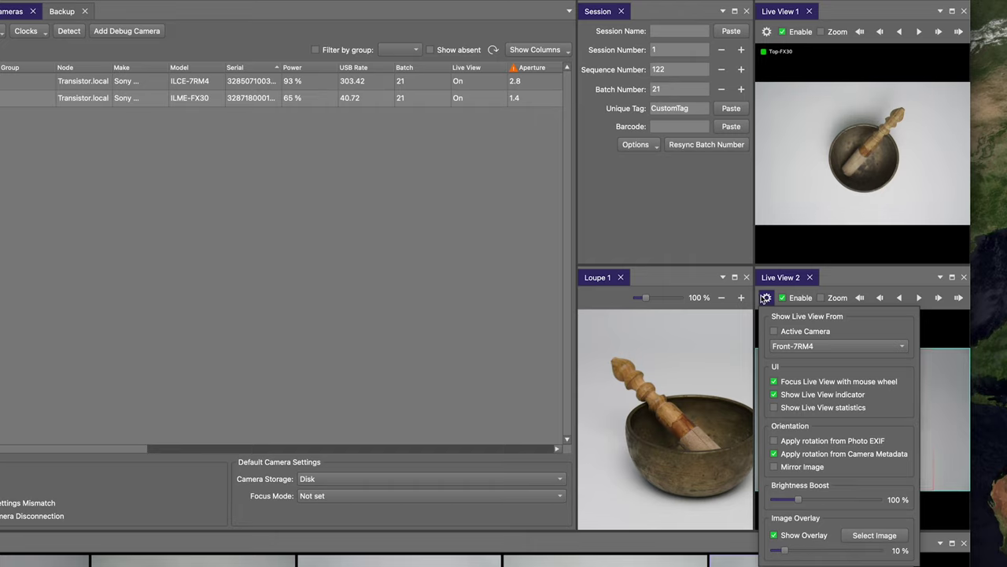
left_click(766, 298)
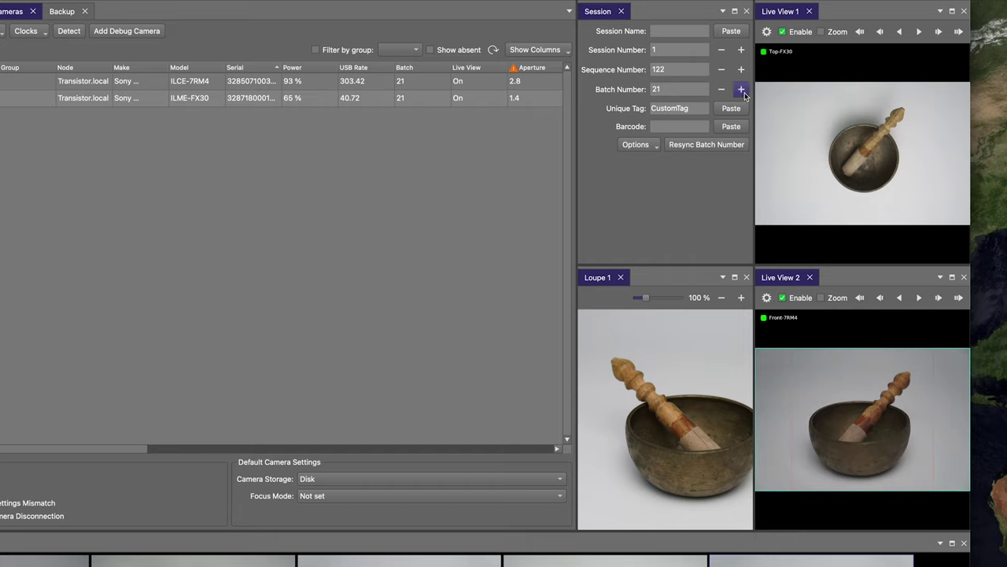
Tick Show Overlay on the Top-FX30 live view
left_click(768, 31)
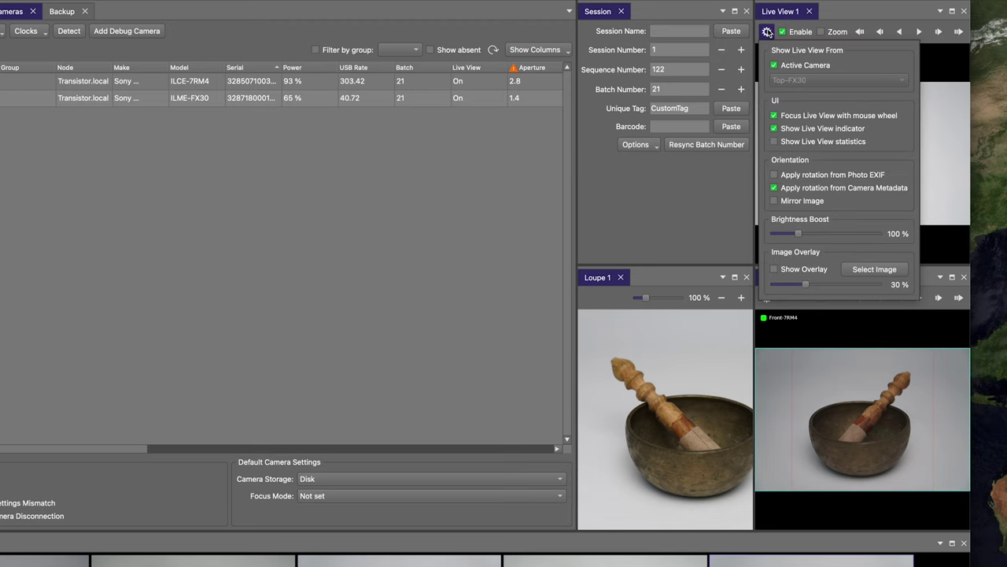
left_click(775, 270)
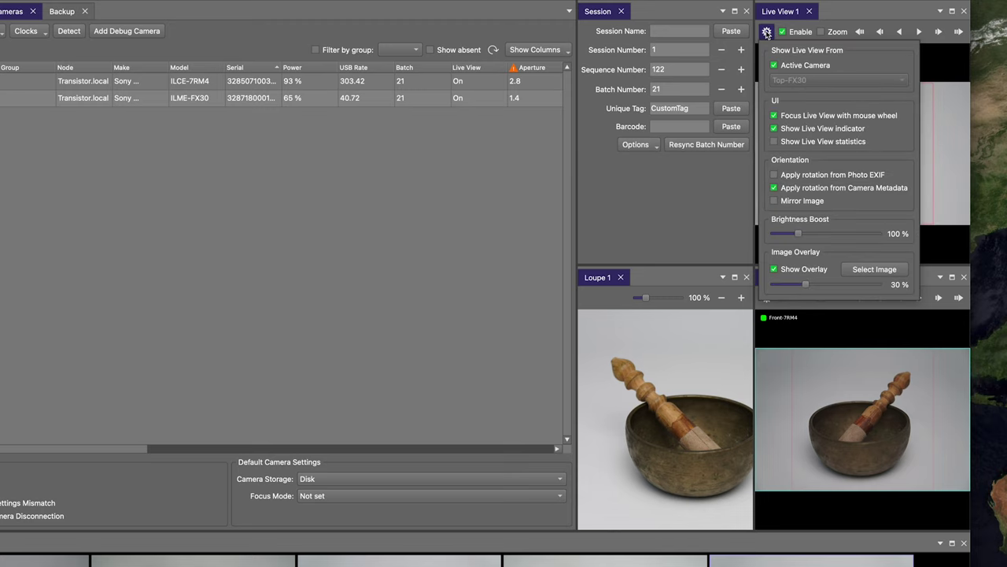
left_click(768, 31)
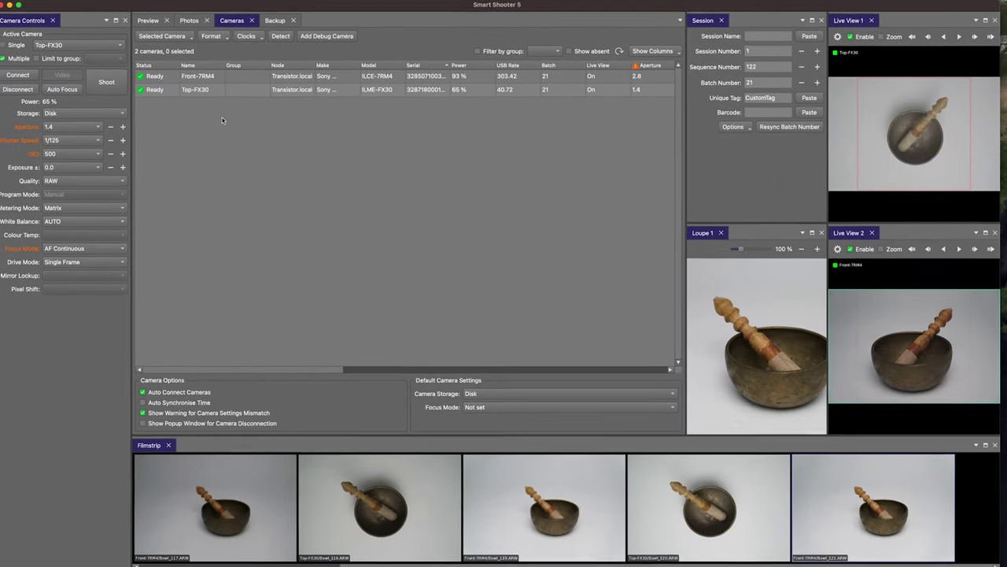
Shoot Bowl_122 and Bowl_123 from both cameras, then untick Show Overlay on both live views
left_click(125, 87)
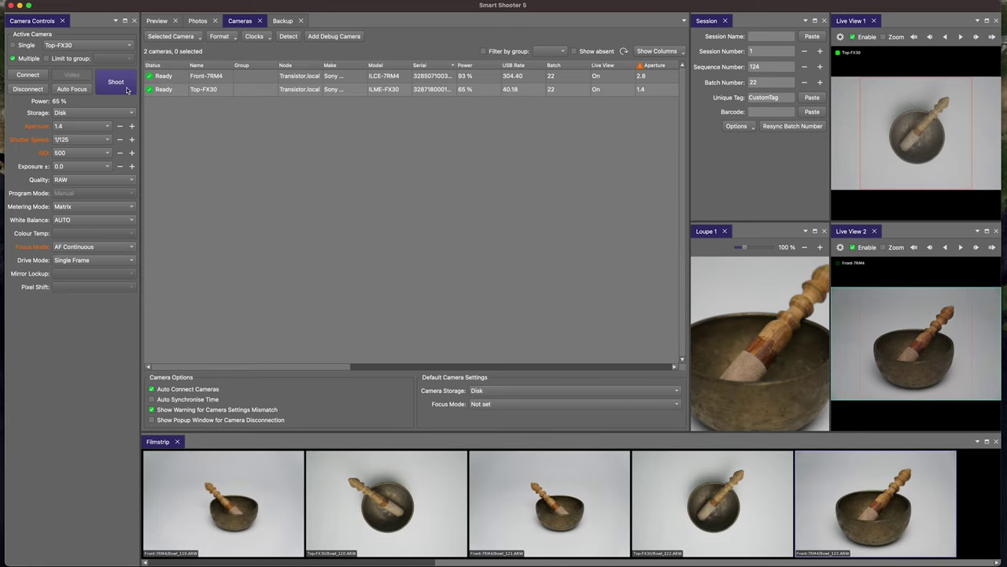
left_click(840, 247)
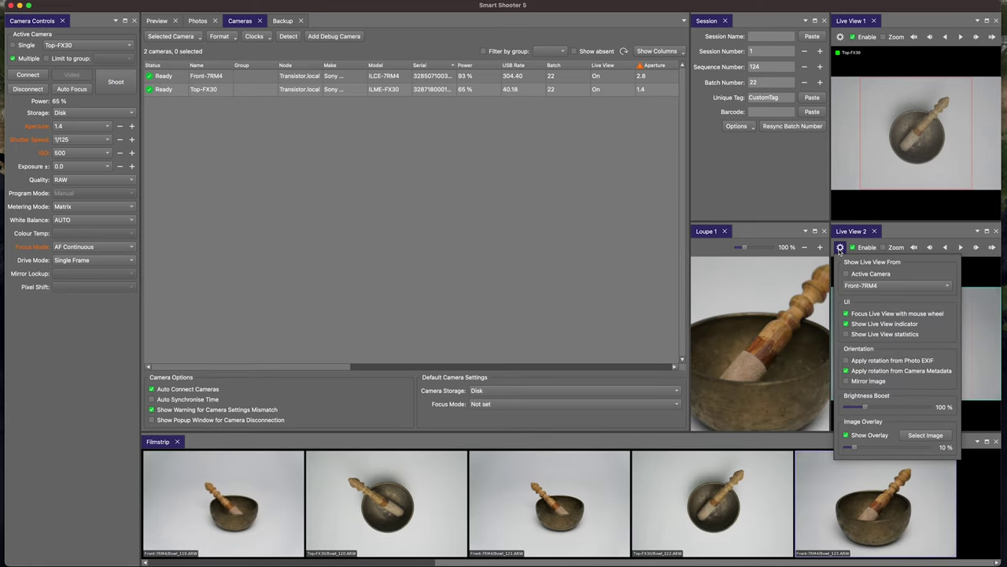
left_click(846, 435)
left_click(838, 38)
left_click(838, 37)
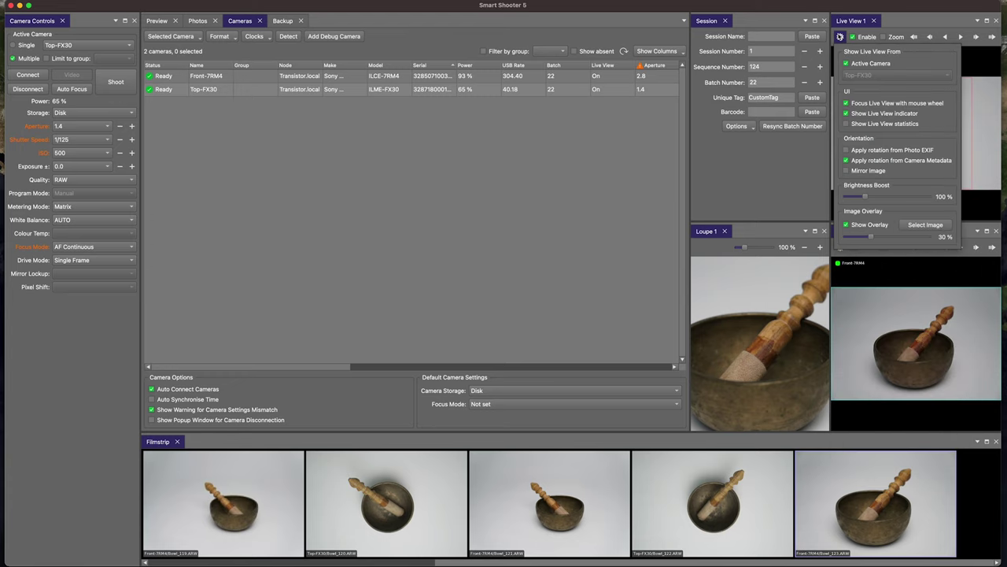
left_click(846, 225)
left_click(840, 37)
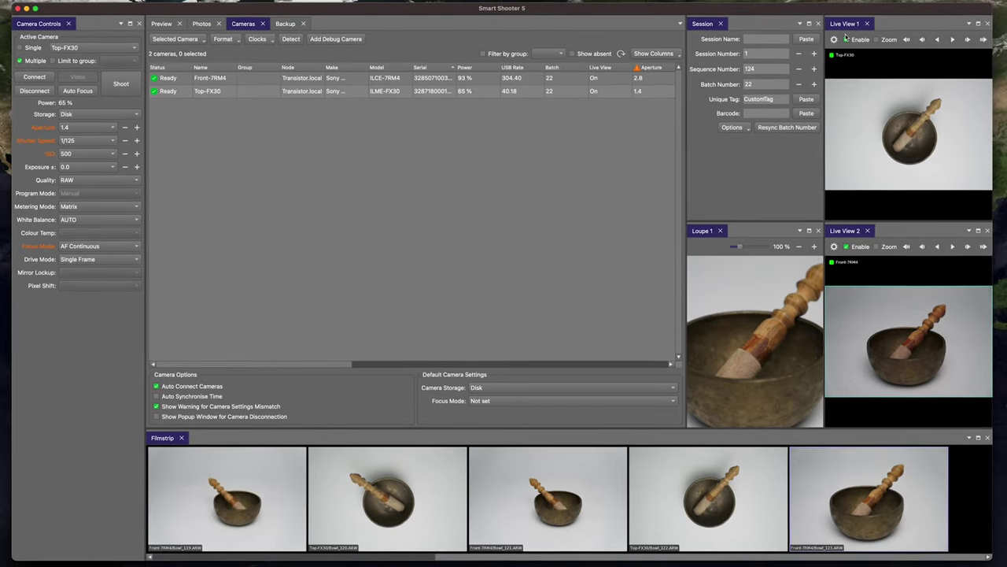